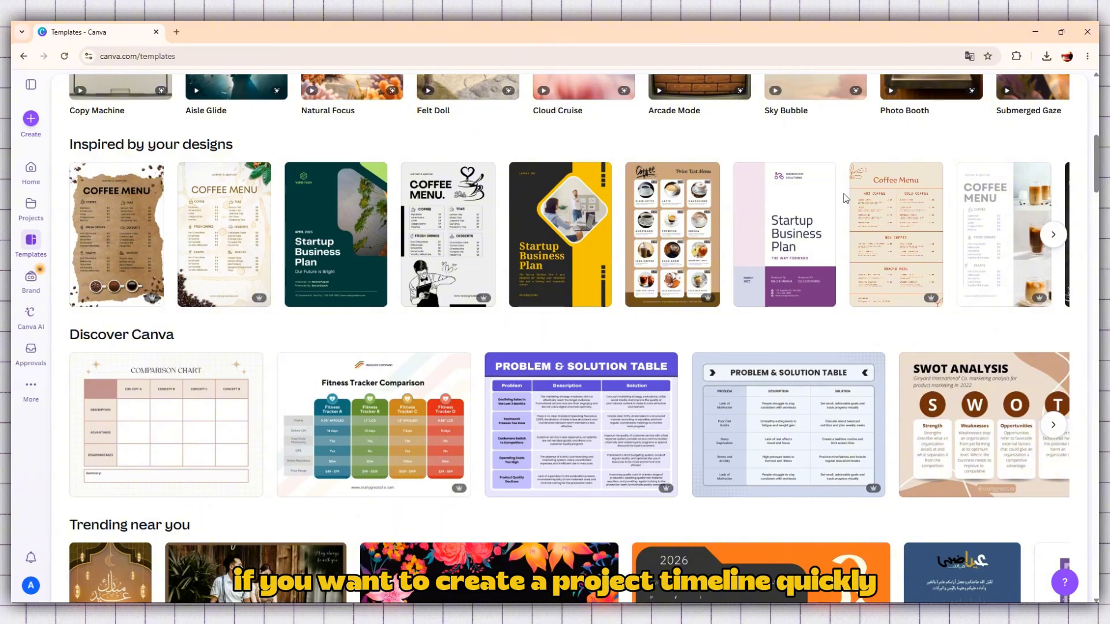
# Browse the design suggestions in the template gallery.
pyautogui.scroll(-3, 844, 198)
pyautogui.scroll(-4, 844, 199)
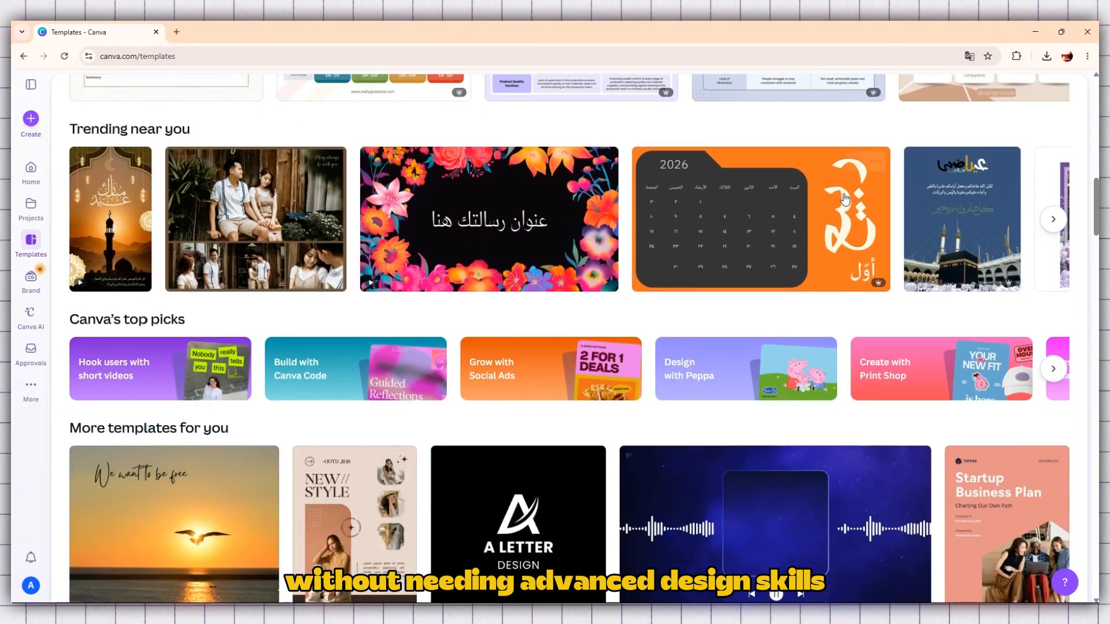
pyautogui.scroll(-8, 844, 198)
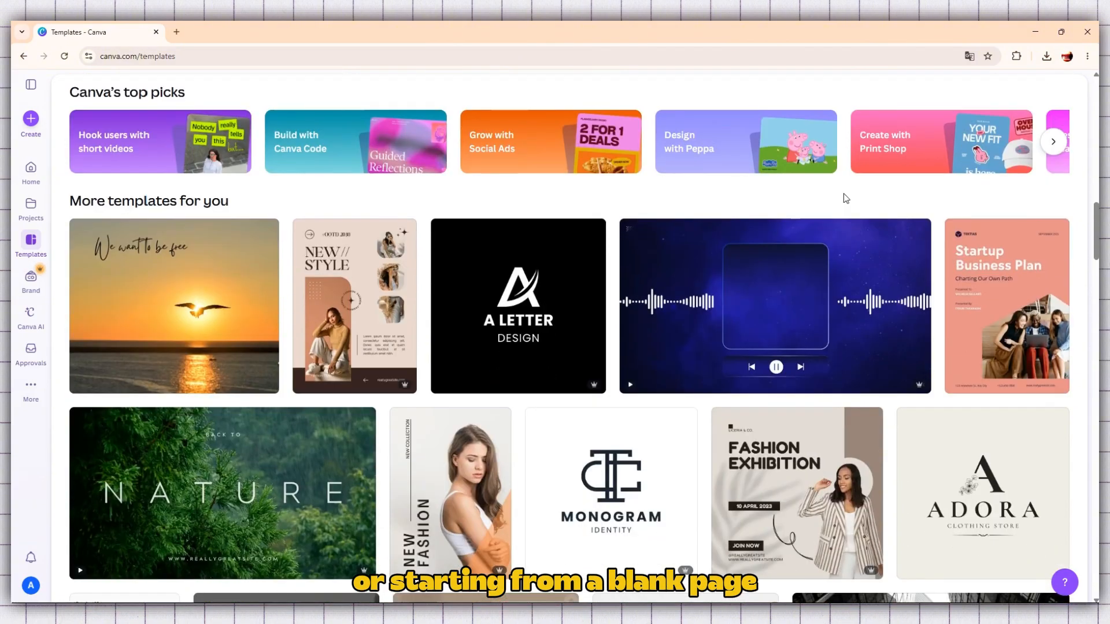
pyautogui.scroll(-6, 844, 199)
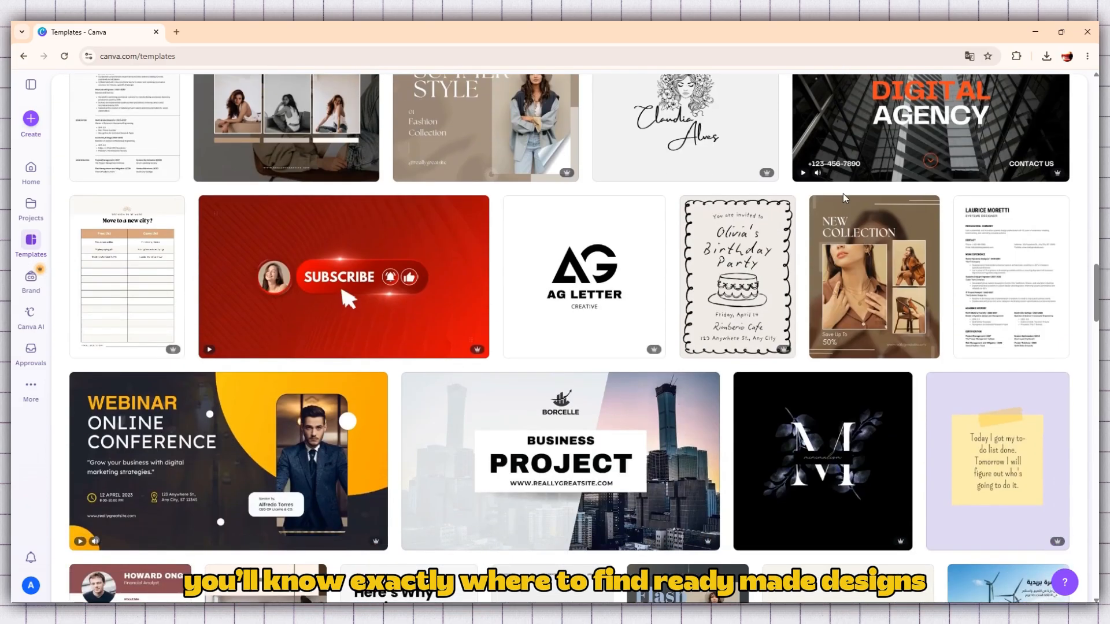
pyautogui.scroll(-4, 844, 197)
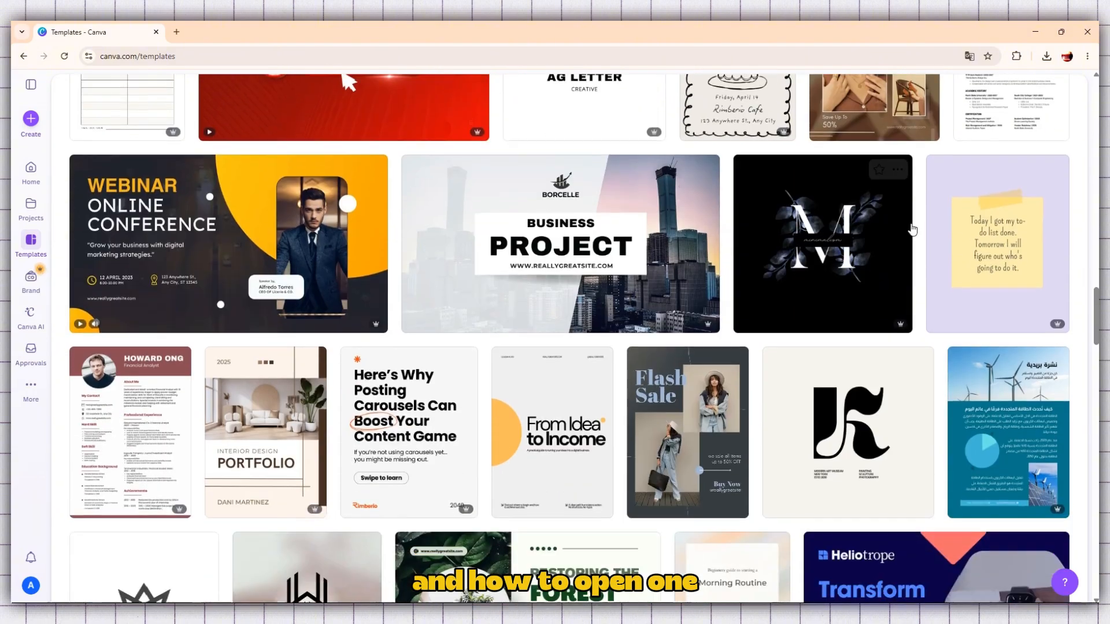
pyautogui.scroll(-3, 987, 346)
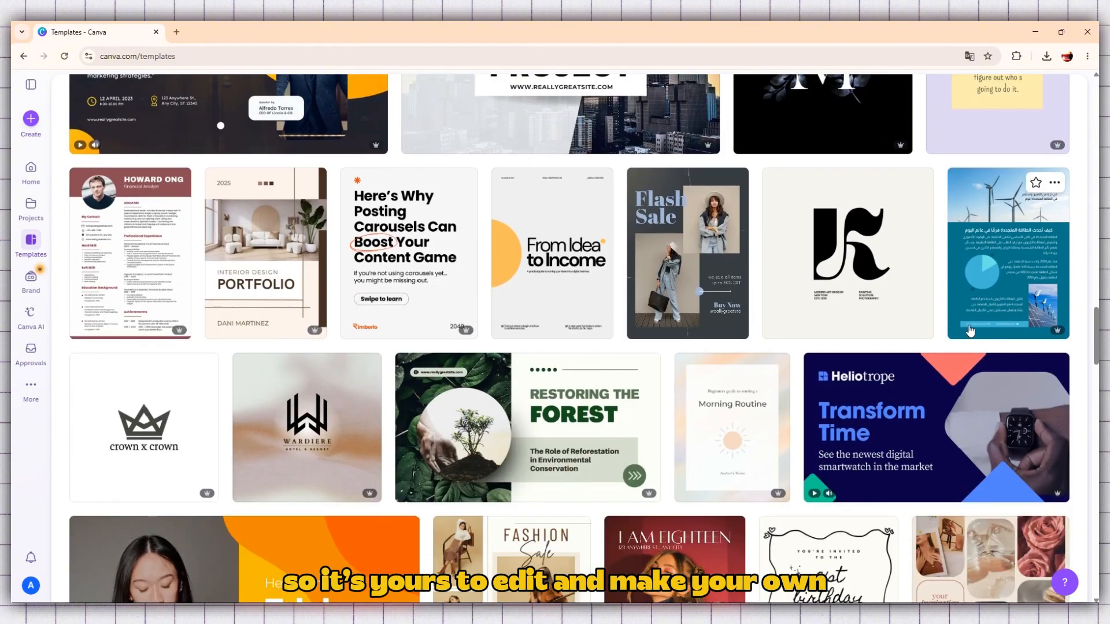
pyautogui.scroll(-2, 974, 332)
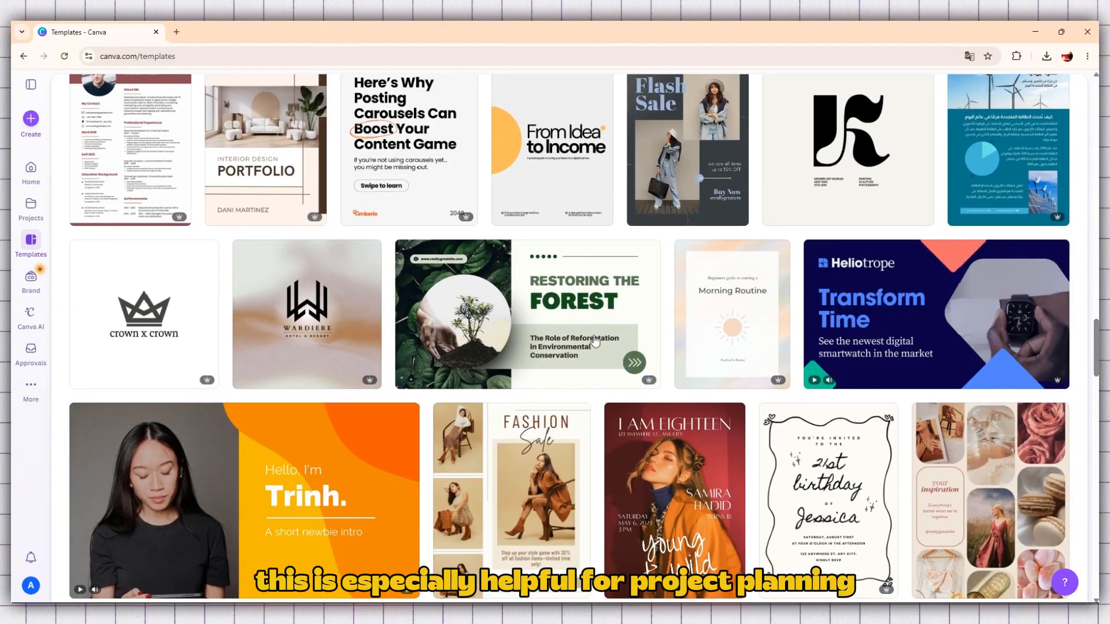
# Preview the Restoring The Forest presentation template, look through several of its pages, including the Conclusion page, and close the preview.
pyautogui.click(495, 341)
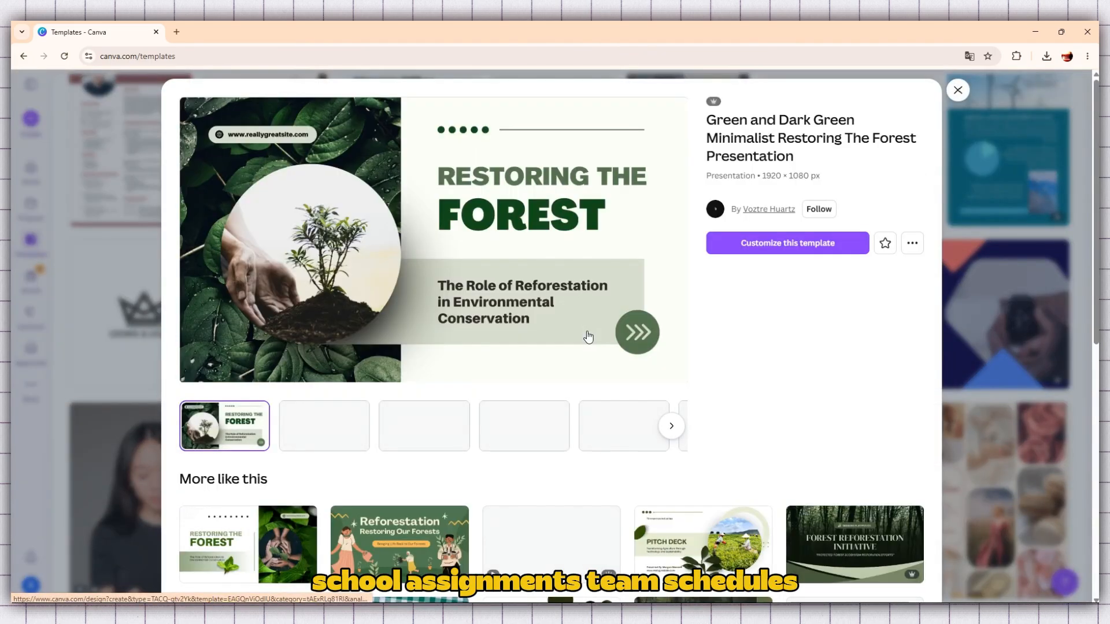
pyautogui.scroll(-1, 587, 332)
pyautogui.scroll(1, 588, 336)
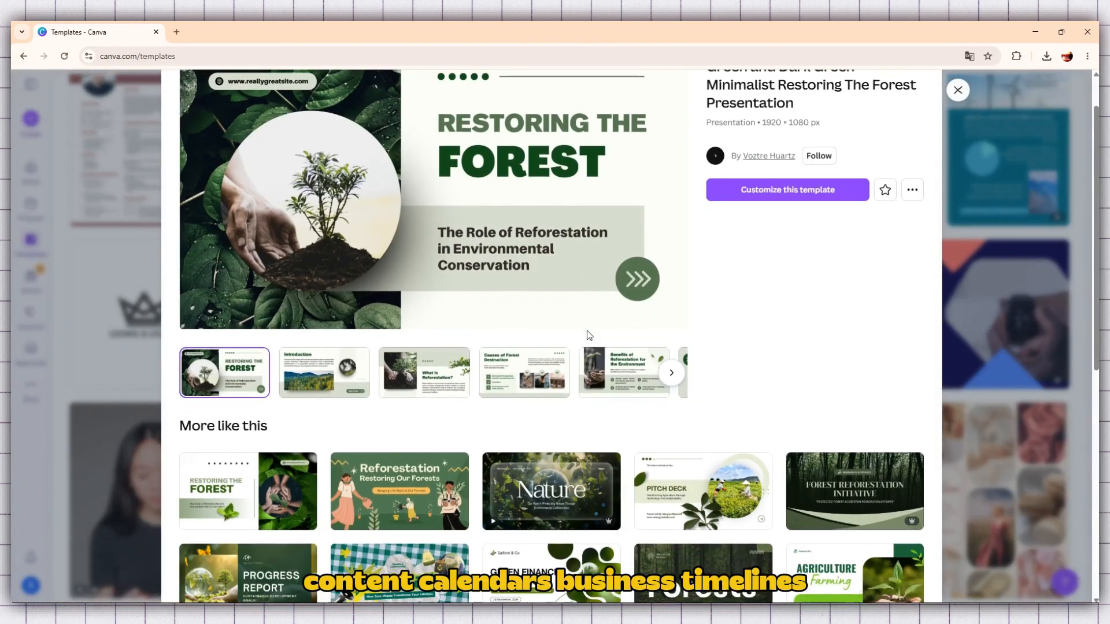
pyautogui.click(324, 426)
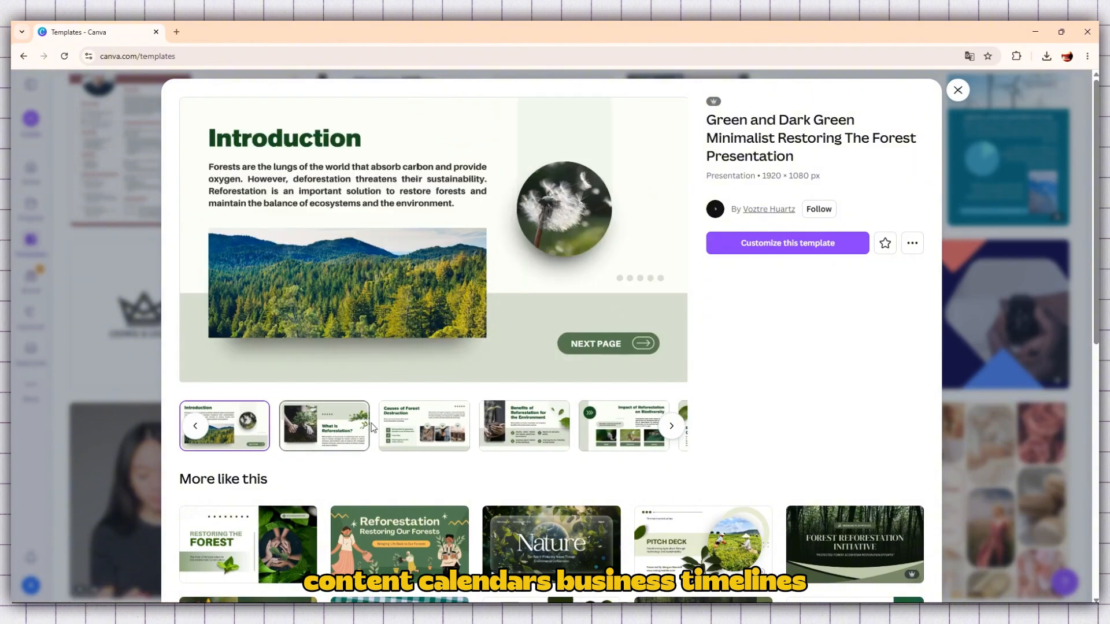
pyautogui.click(406, 433)
pyautogui.click(453, 433)
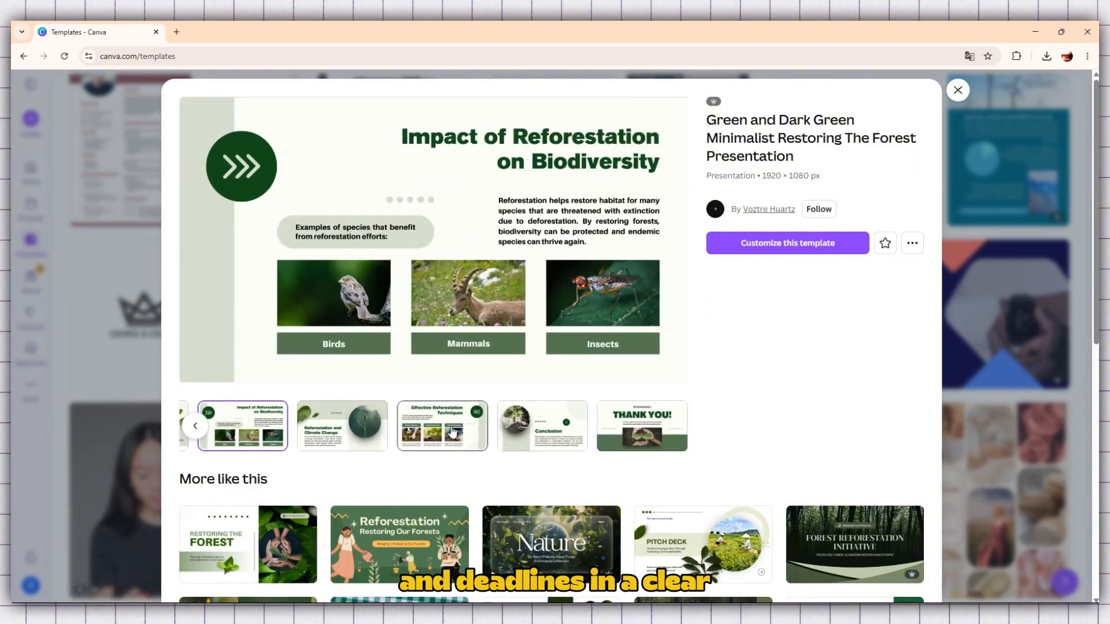
pyautogui.click(454, 432)
pyautogui.click(543, 426)
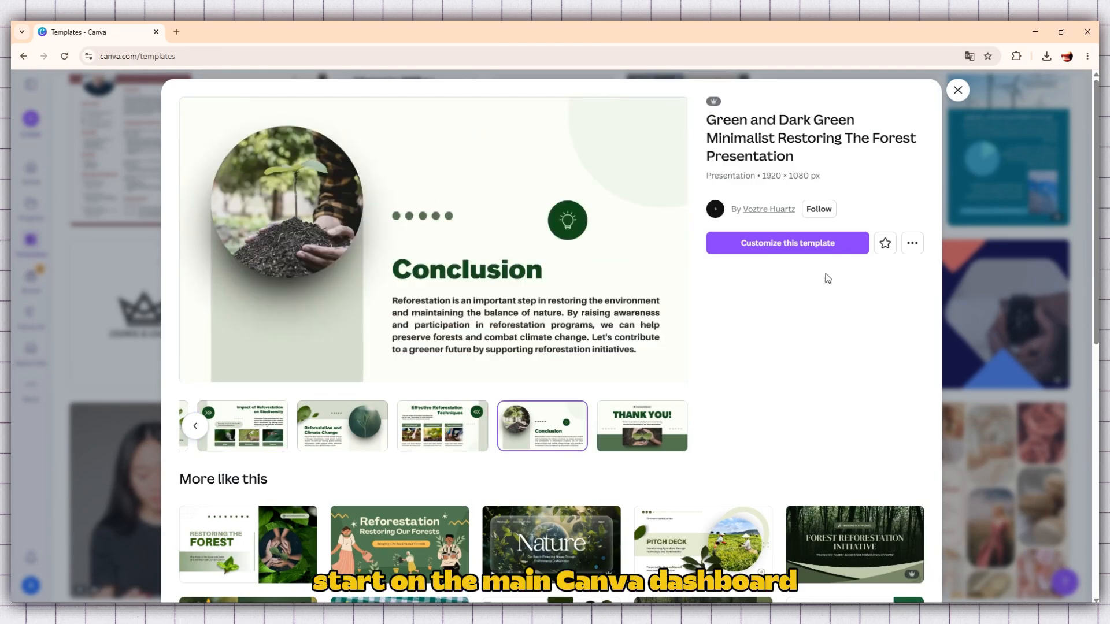
pyautogui.click(969, 94)
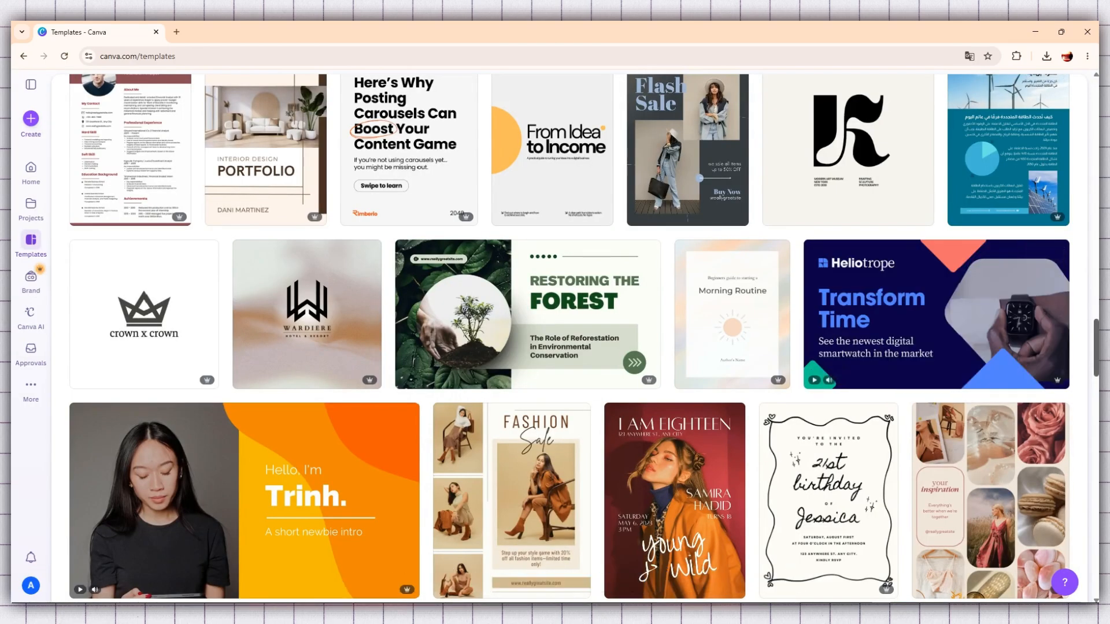
# Go to the home page and reopen the Templates section from there.
pyautogui.scroll(-10, 570, 339)
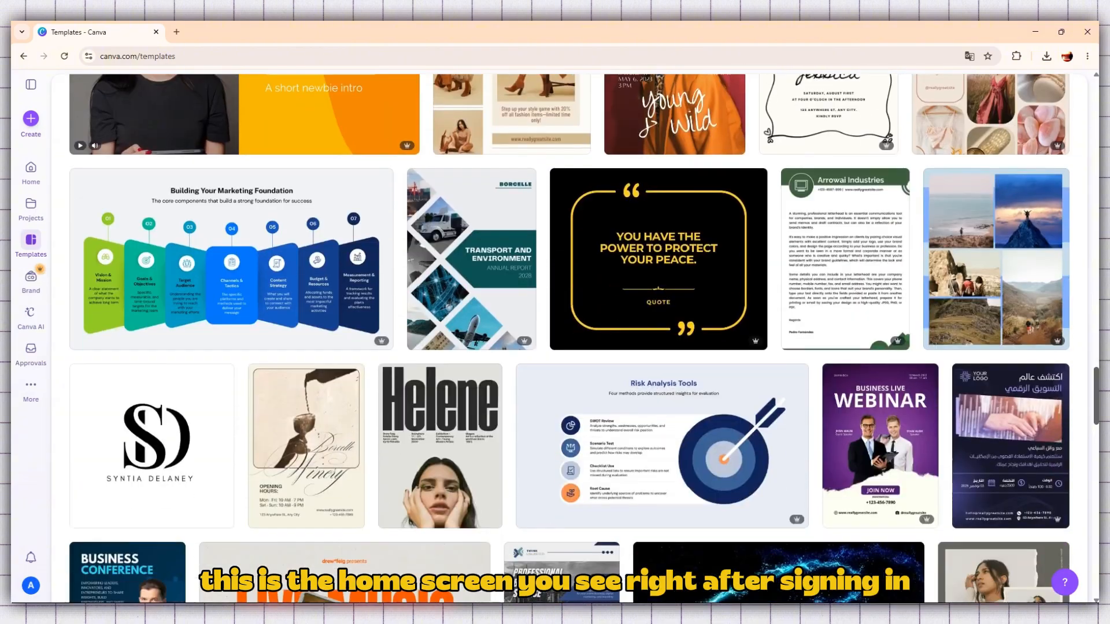
pyautogui.scroll(-10, 570, 338)
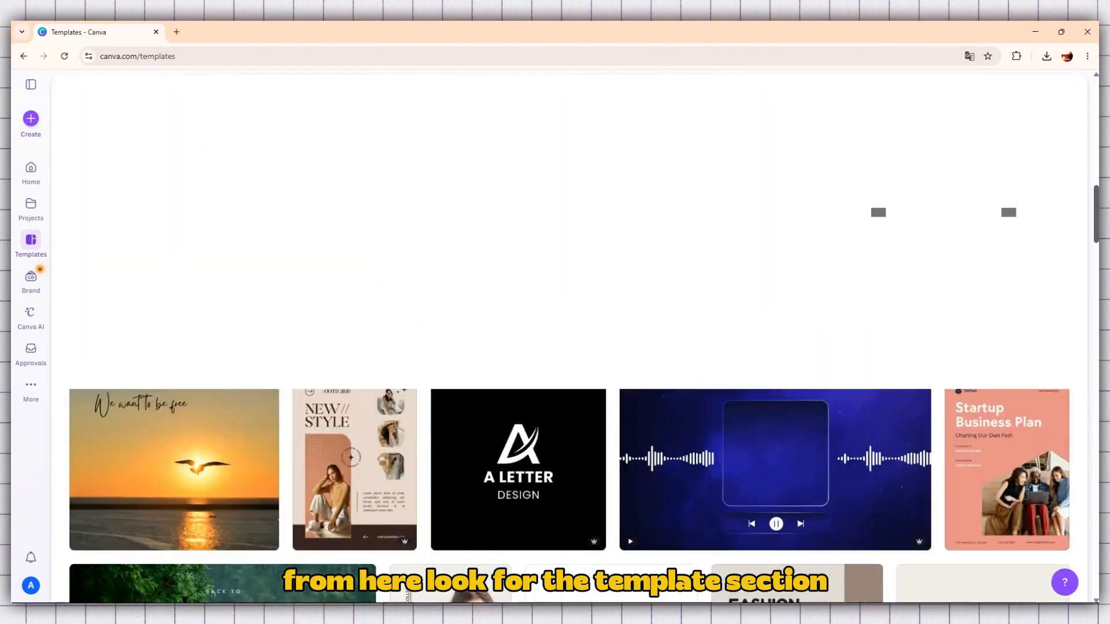
pyautogui.moveTo(1096, 213); pyautogui.dragTo(1096, 104)
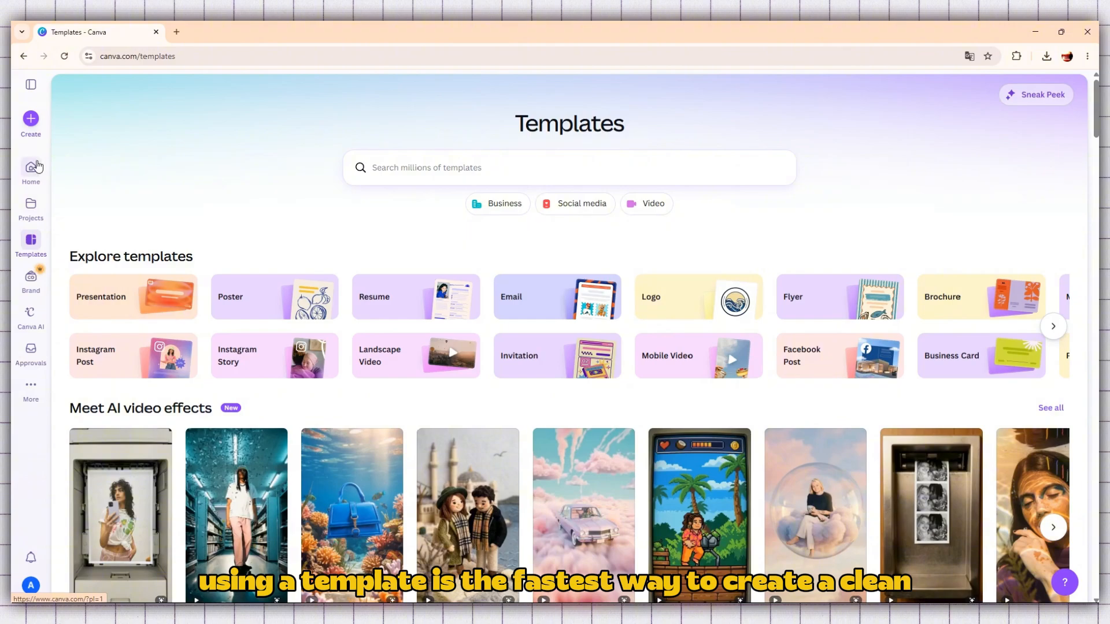
pyautogui.click(32, 168)
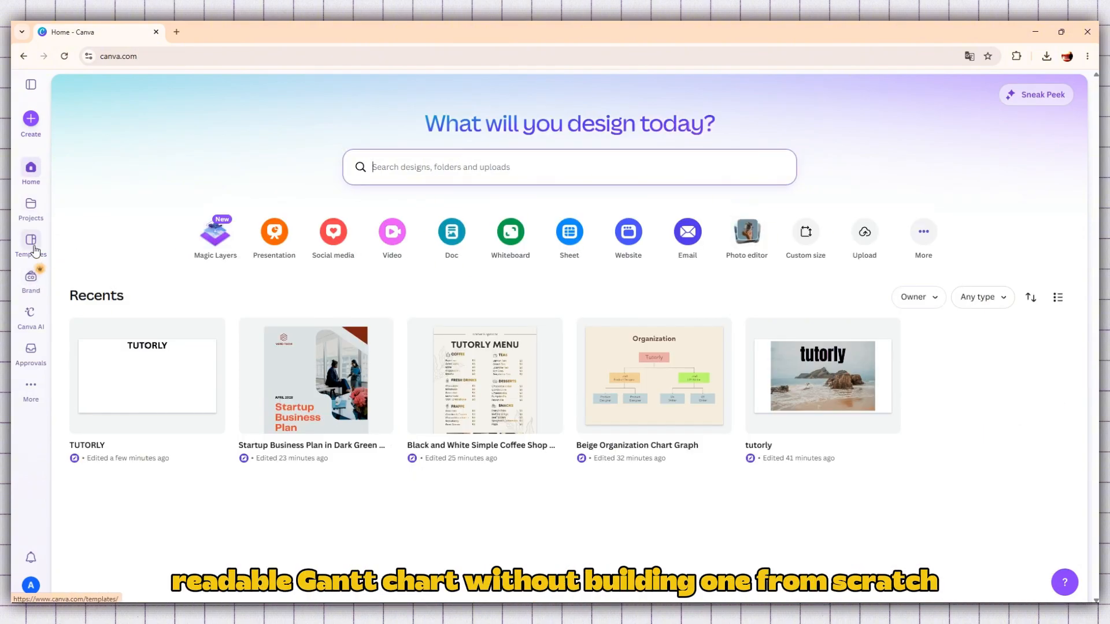
pyautogui.click(31, 241)
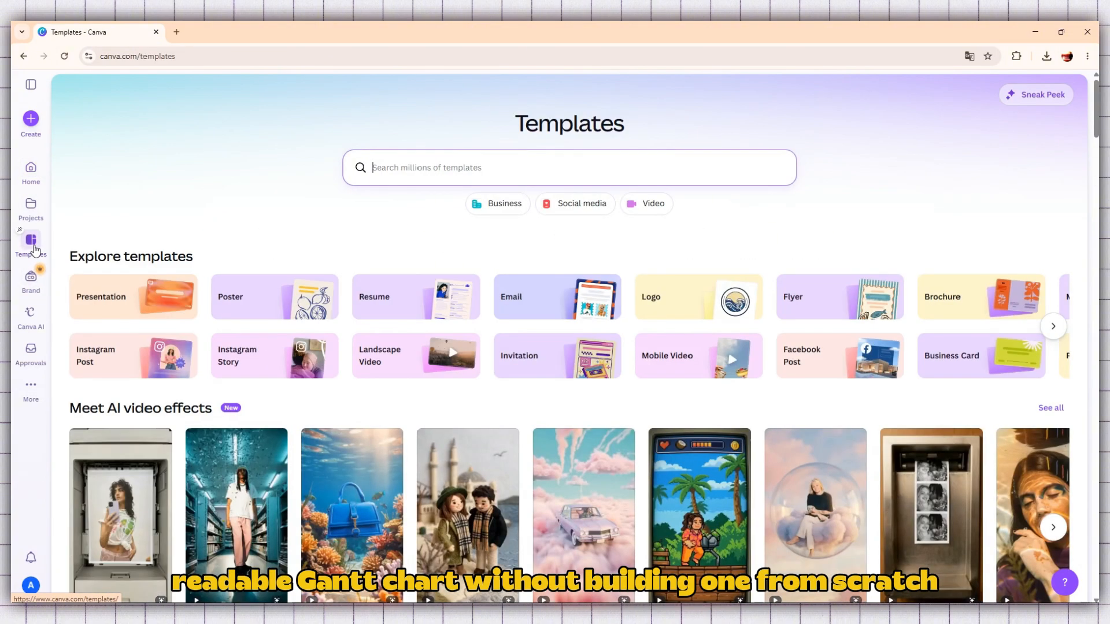
# Search the template library for "GANTT CHART".
pyautogui.click(476, 179)
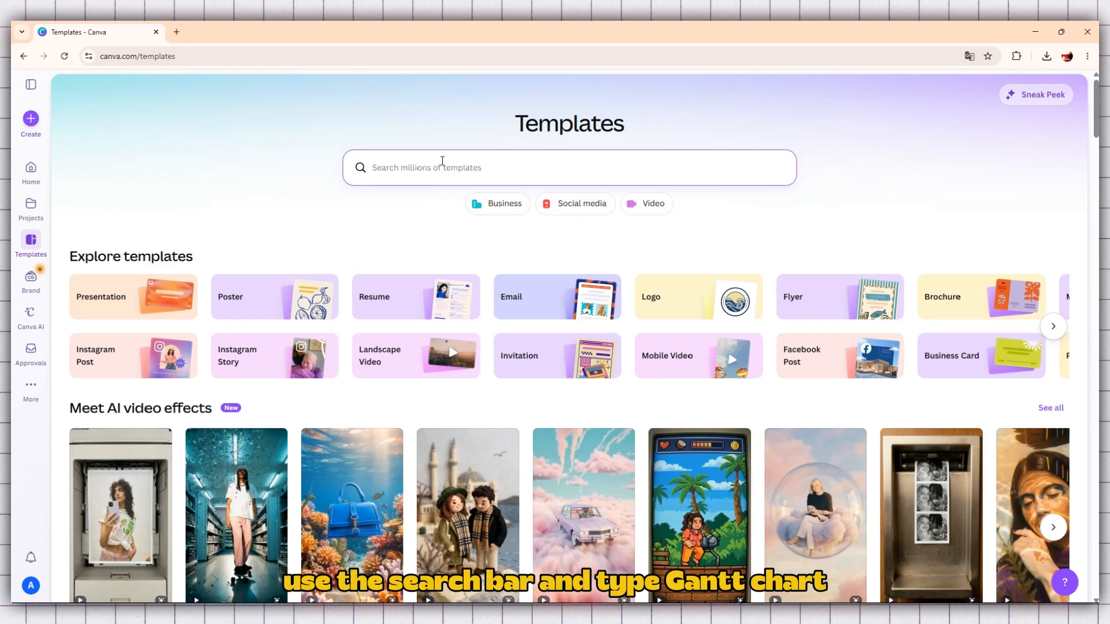
pyautogui.write('G')
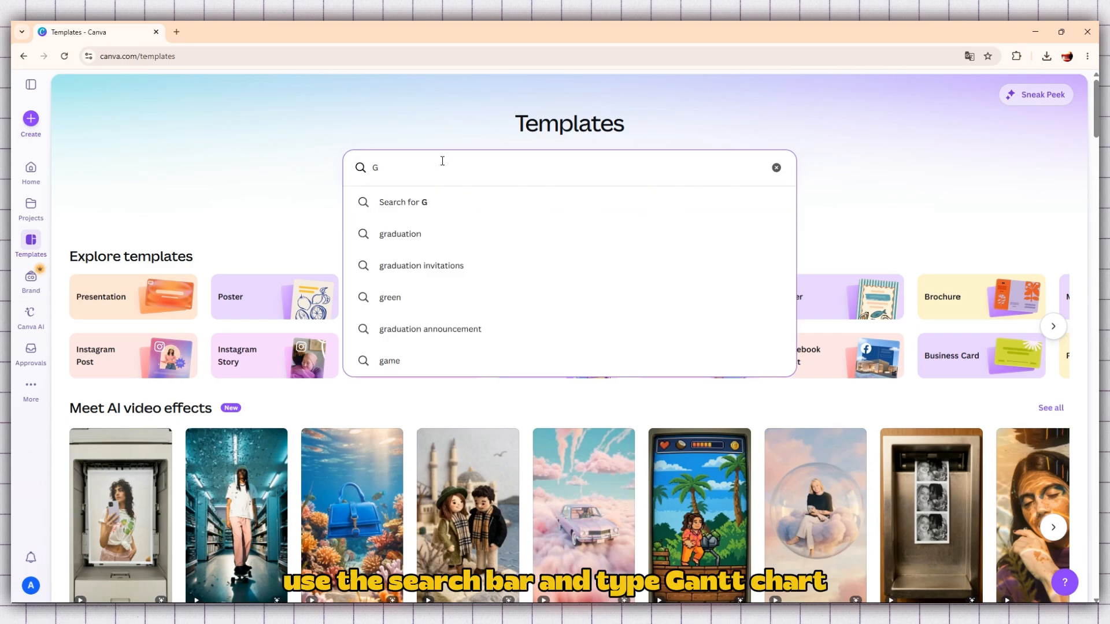
pyautogui.write('ANTT')
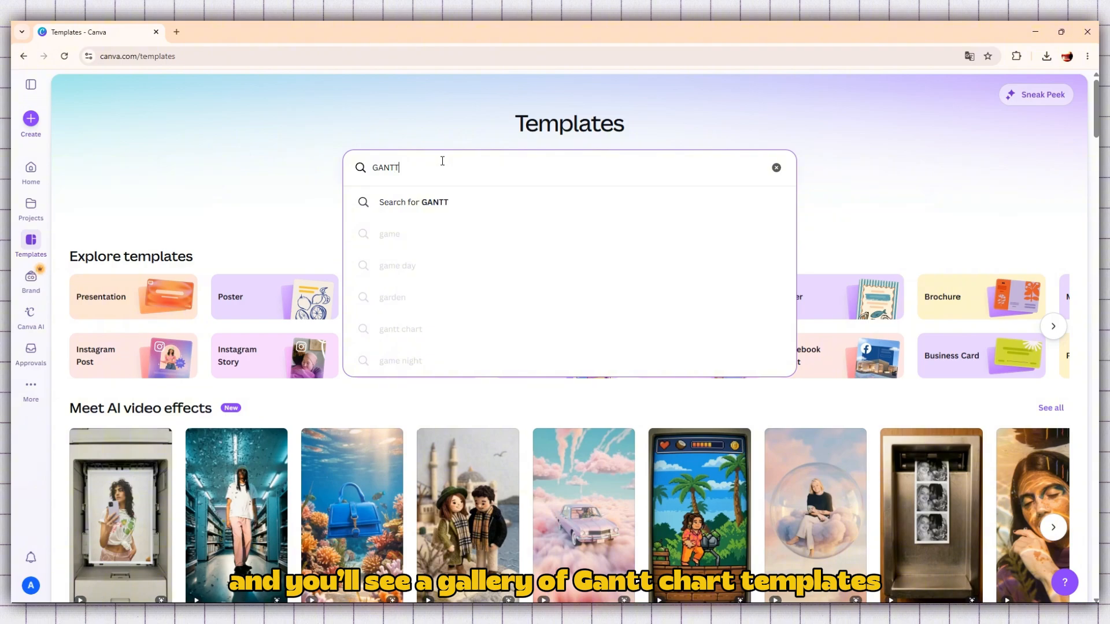
pyautogui.write(' CHART')
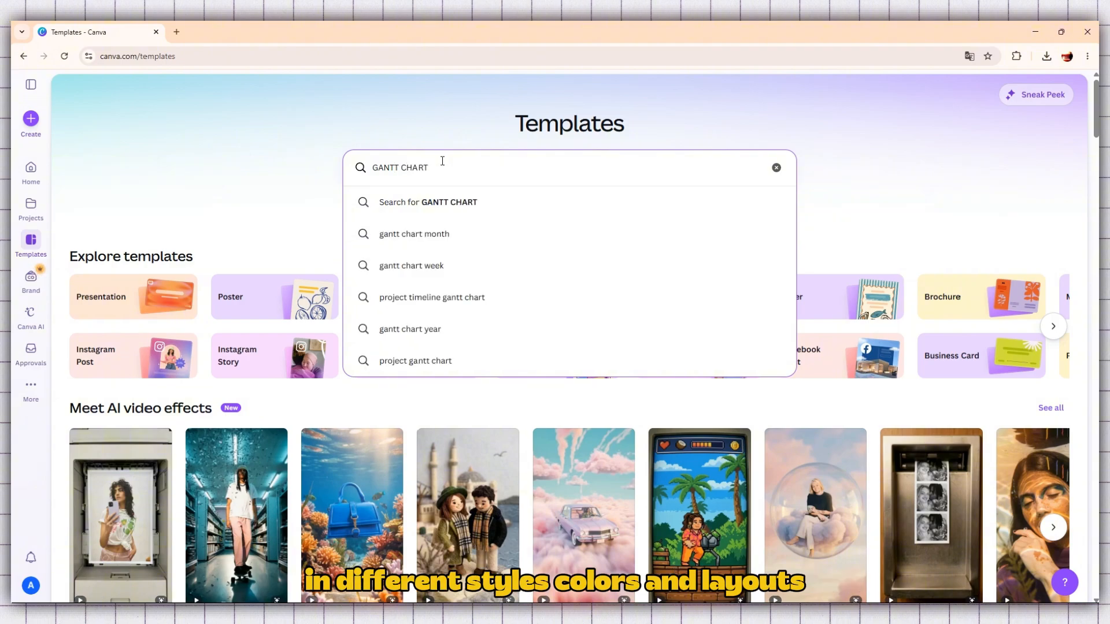
pyautogui.click(499, 204)
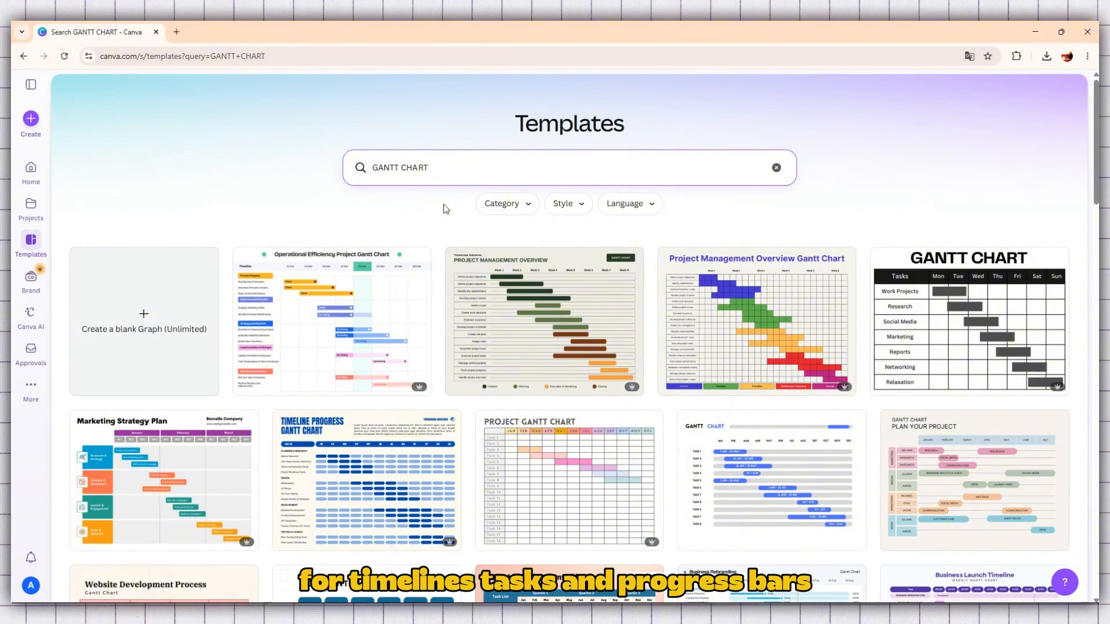
# Browse the Gantt chart results and preview the Pastel Aesthetic departments Professional Gantt Graph template.
pyautogui.scroll(-3, 422, 218)
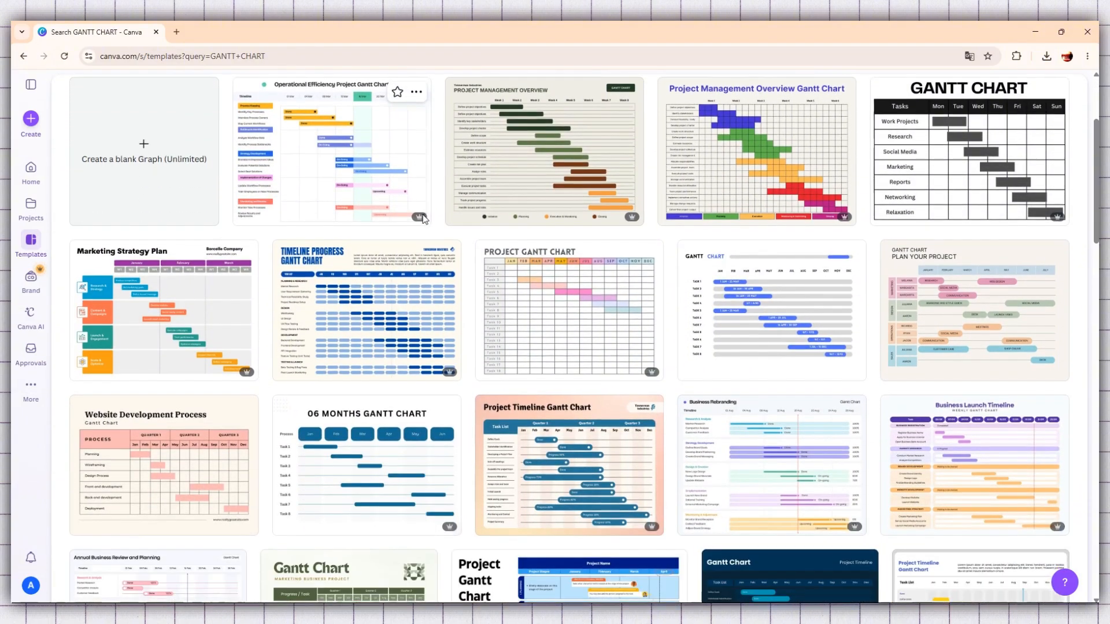
pyautogui.moveTo(420, 217)
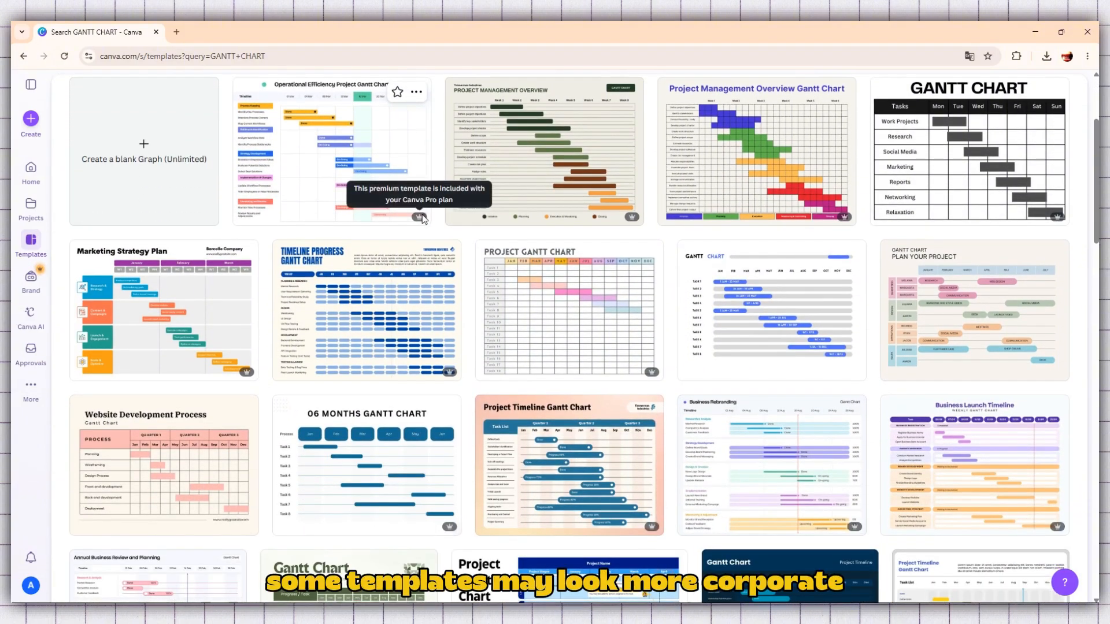
pyautogui.scroll(-2, 424, 219)
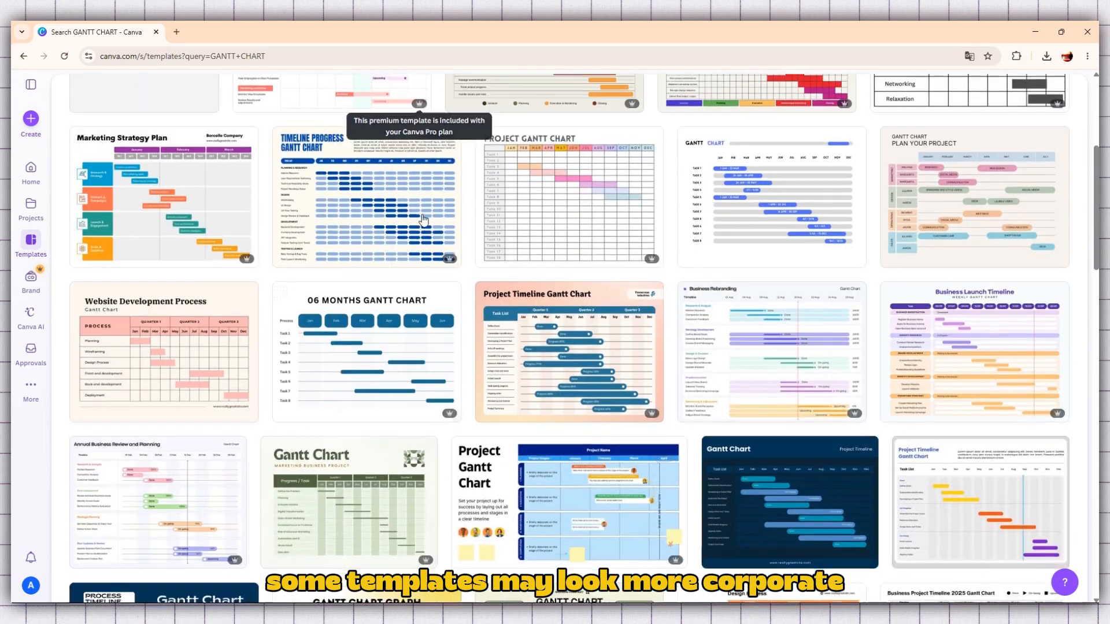
pyautogui.click(950, 246)
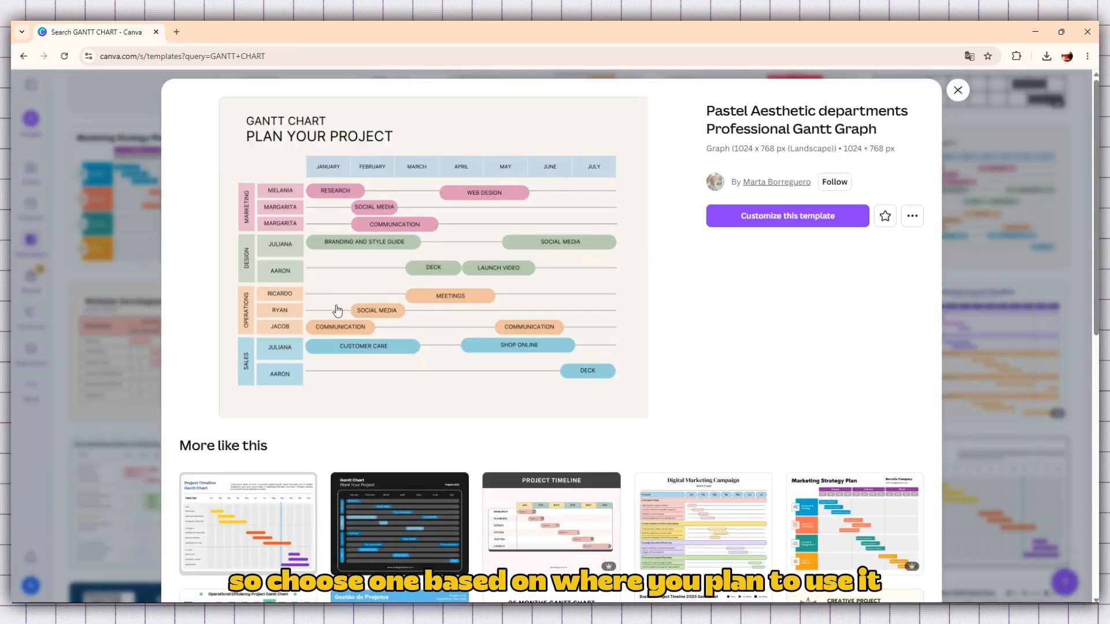
pyautogui.scroll(-1, 521, 311)
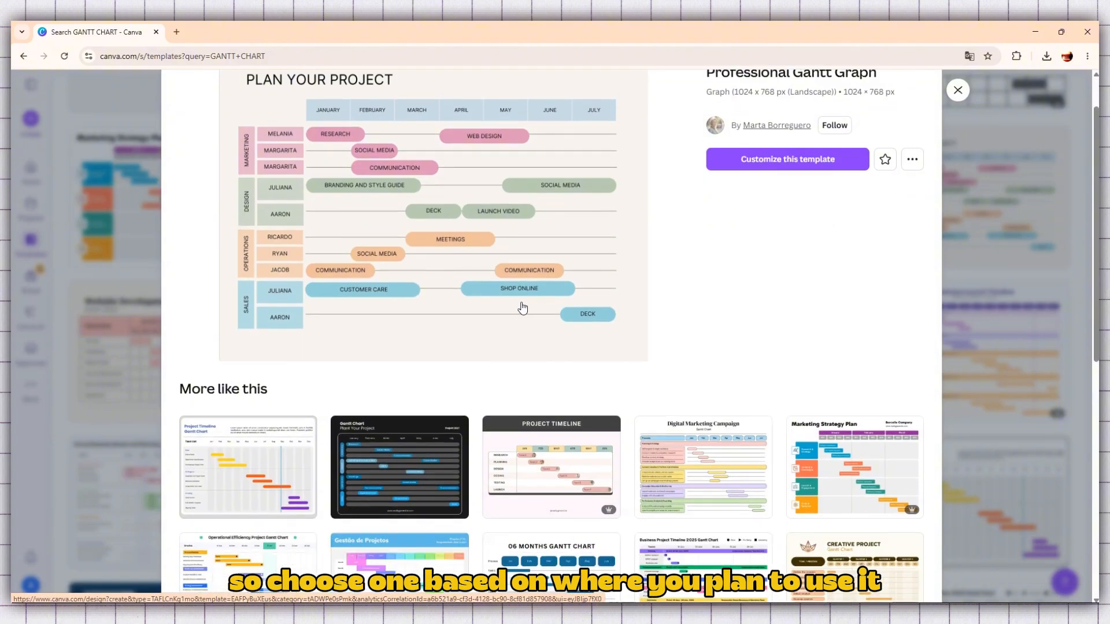
pyautogui.scroll(1, 521, 307)
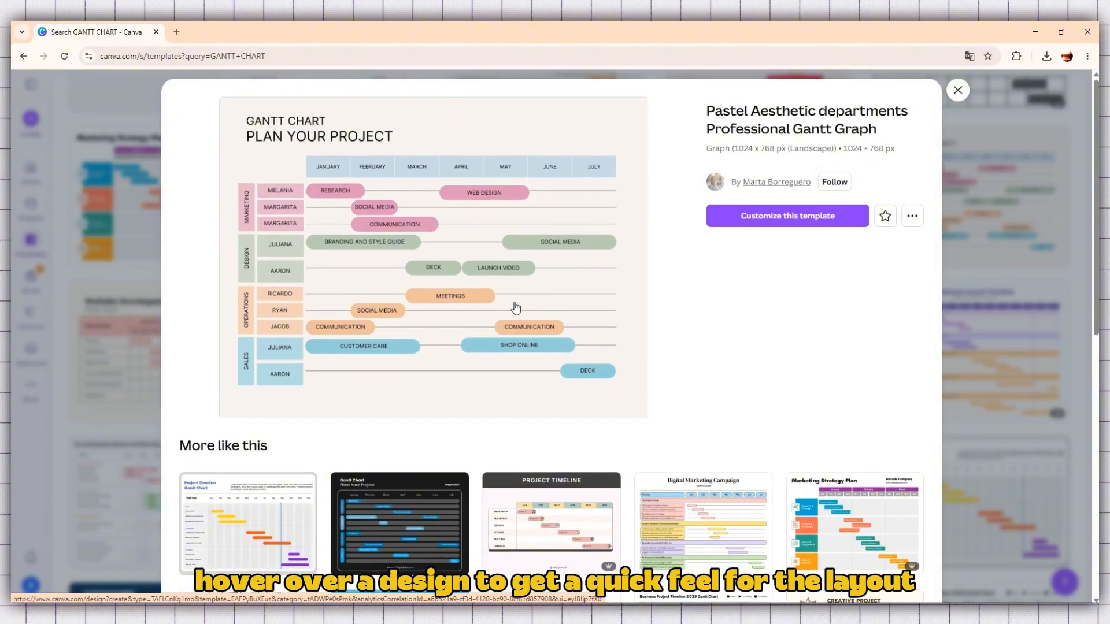
# Look over the similar templates suggested below the pastel Gantt chart and close the preview.
pyautogui.scroll(-4, 516, 309)
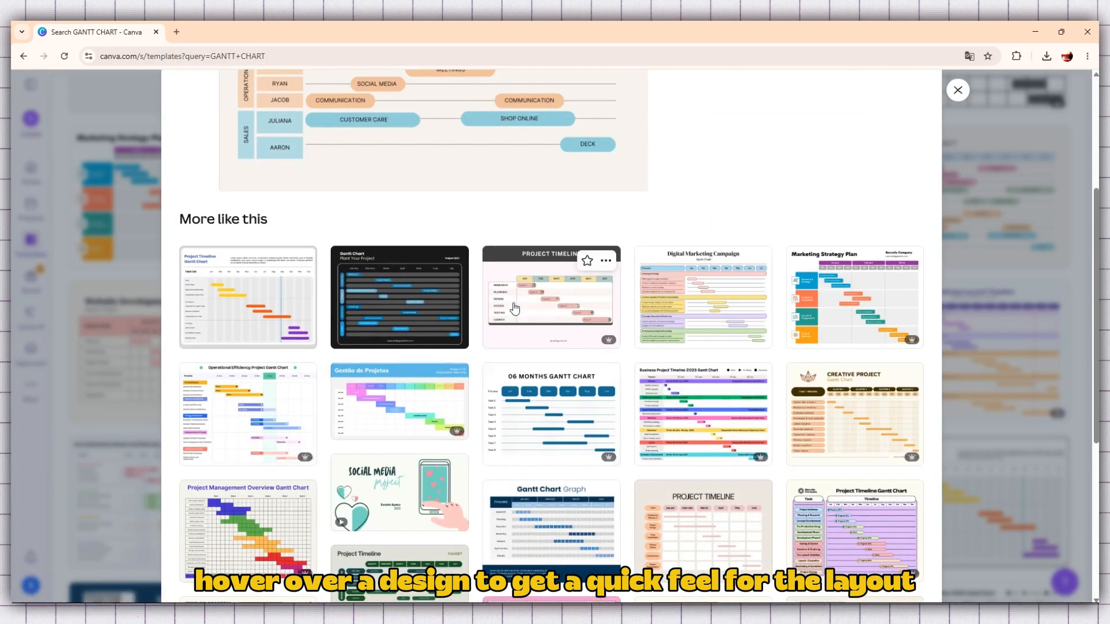
pyautogui.scroll(-2, 423, 321)
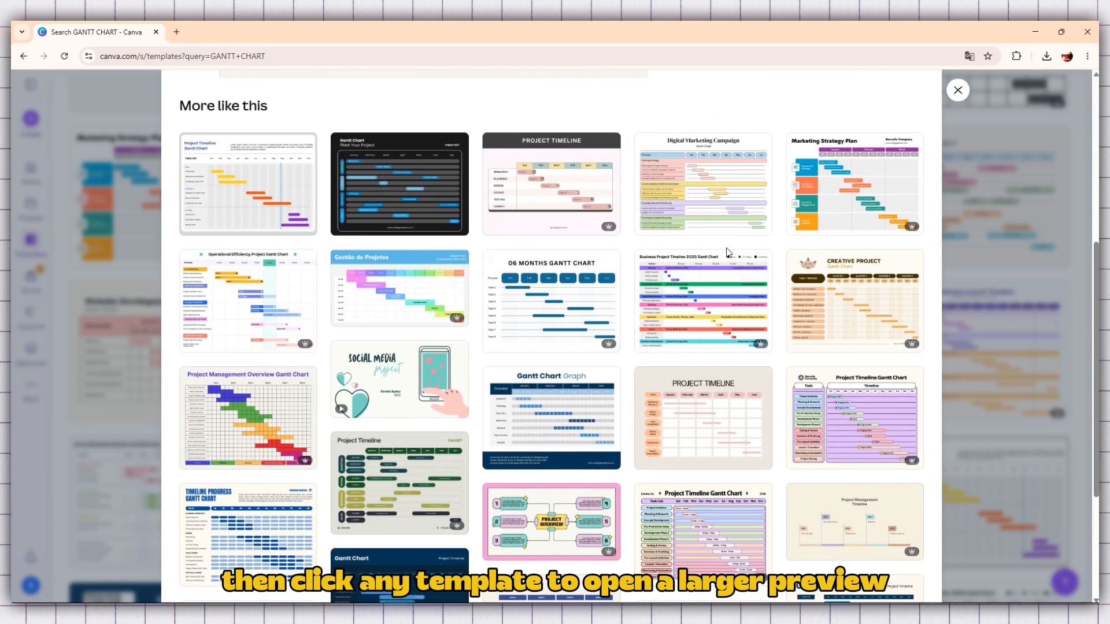
pyautogui.scroll(-3, 680, 266)
pyautogui.scroll(4, 752, 231)
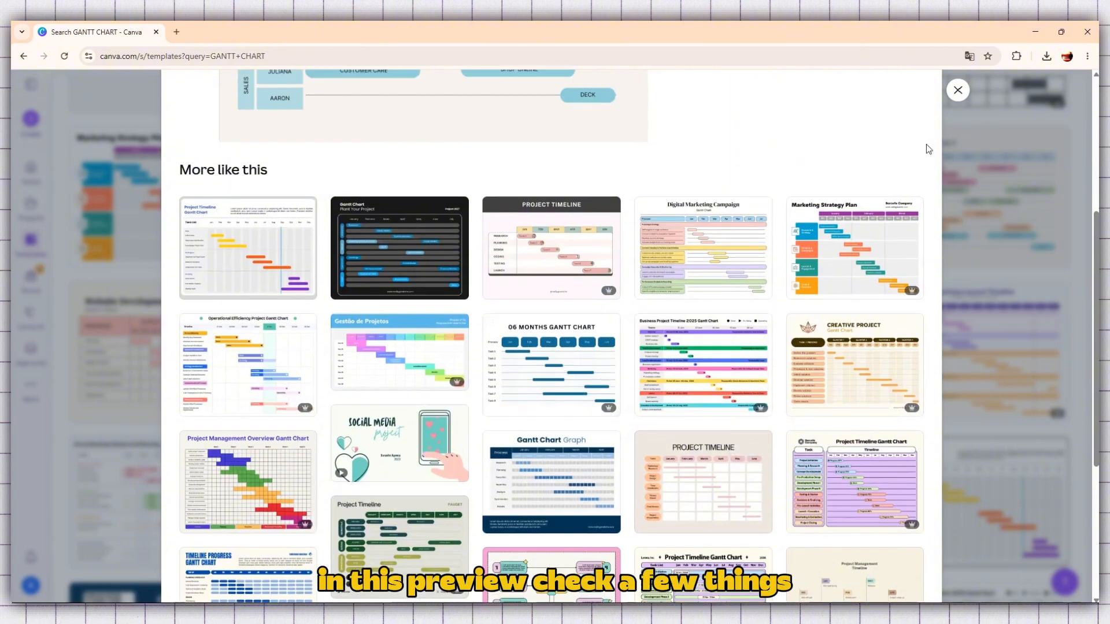
pyautogui.scroll(3, 926, 144)
pyautogui.click(958, 90)
# Preview the pastel departments Gantt chart again and, from its similar designs, open the Yellow and Purple Simple Project Timeline Gantt Chart.
pyautogui.scroll(-3, 761, 232)
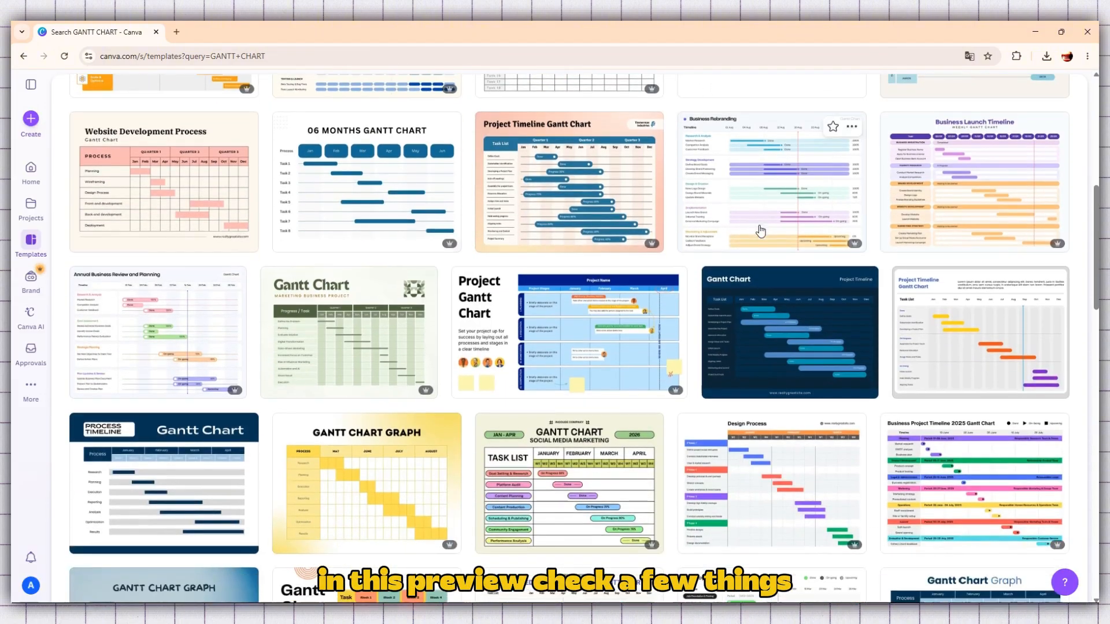
pyautogui.scroll(4, 761, 231)
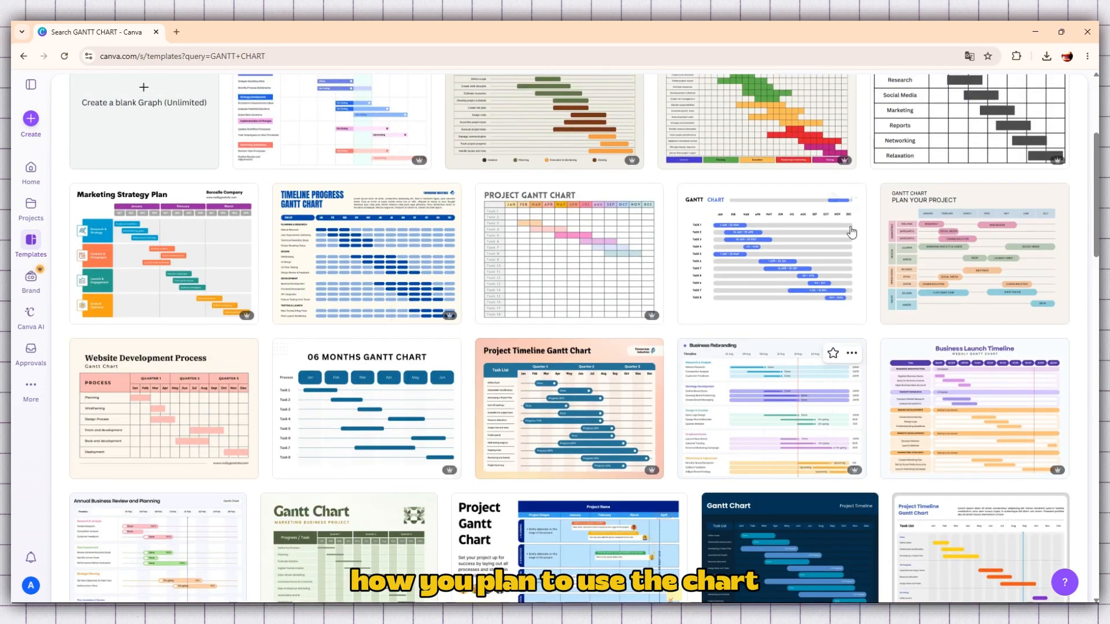
pyautogui.click(977, 235)
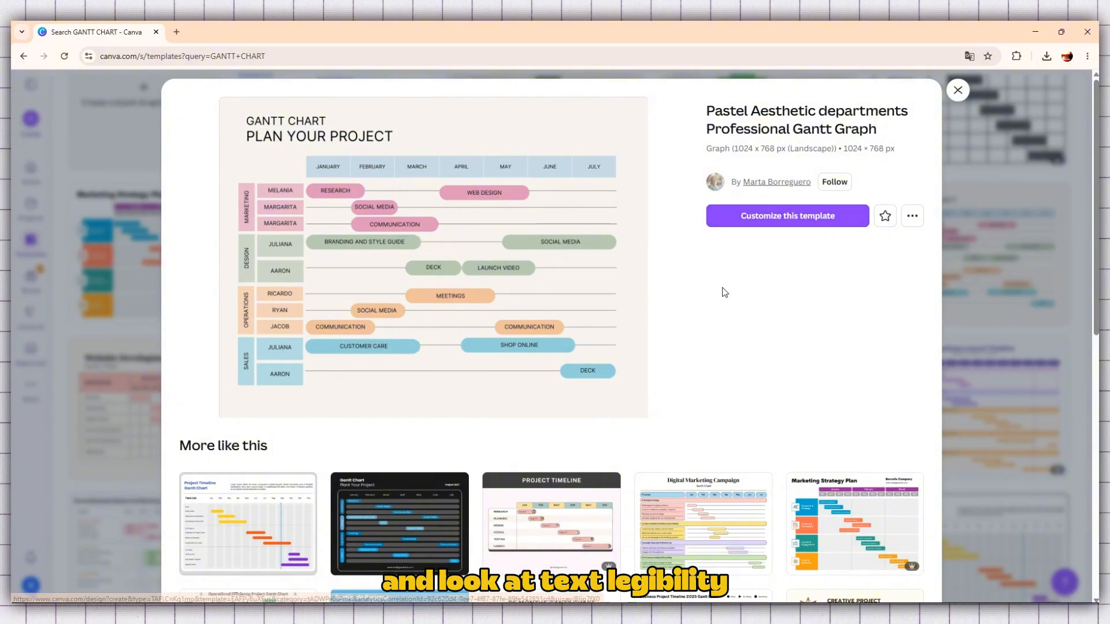
pyautogui.scroll(-2, 553, 351)
pyautogui.click(223, 420)
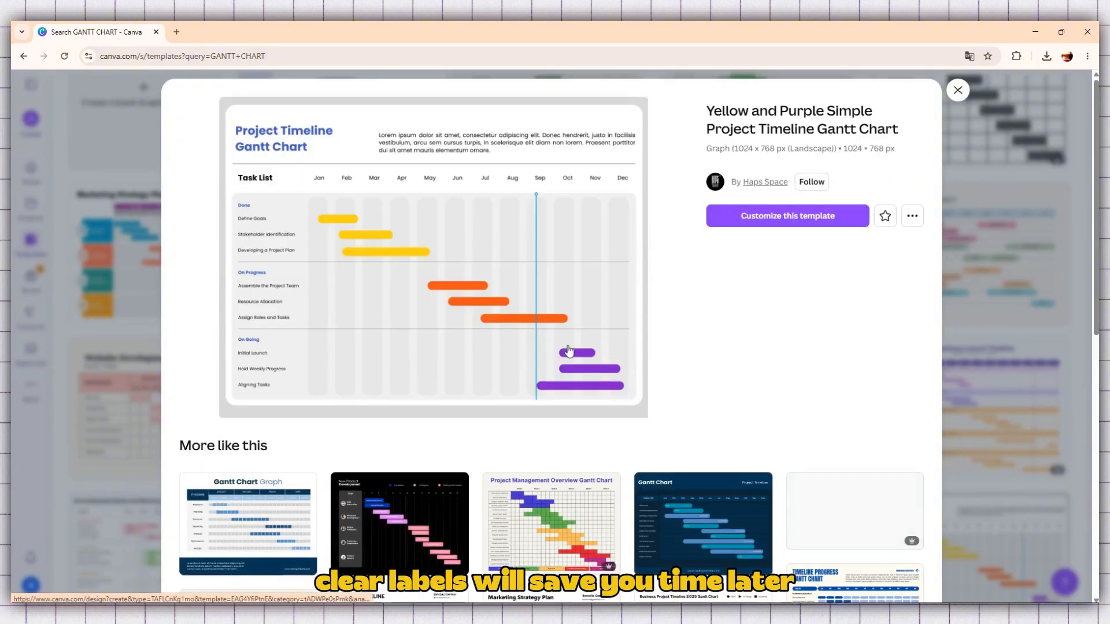
# From the similar designs, preview the Blue Orange and Red Modern Marketing Strategy Graph template and close the preview.
pyautogui.scroll(-1, 580, 350)
pyautogui.scroll(-2, 580, 350)
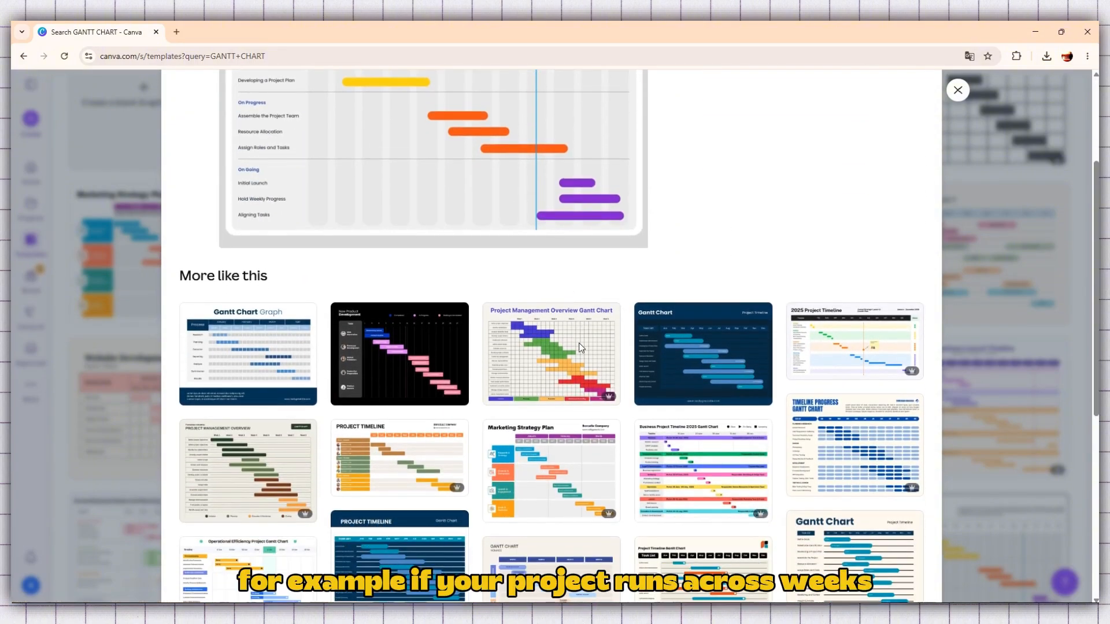
pyautogui.click(551, 483)
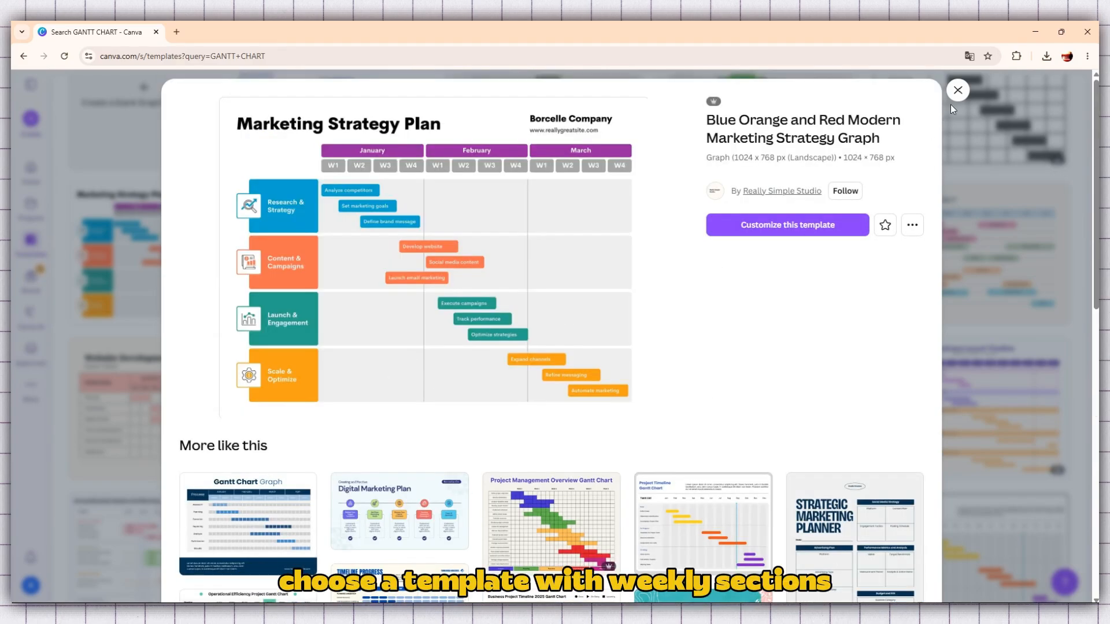
pyautogui.click(957, 92)
# Look through the Gantt chart search results to compare their time divisions, color schemes and styles.
pyautogui.scroll(-4, 668, 255)
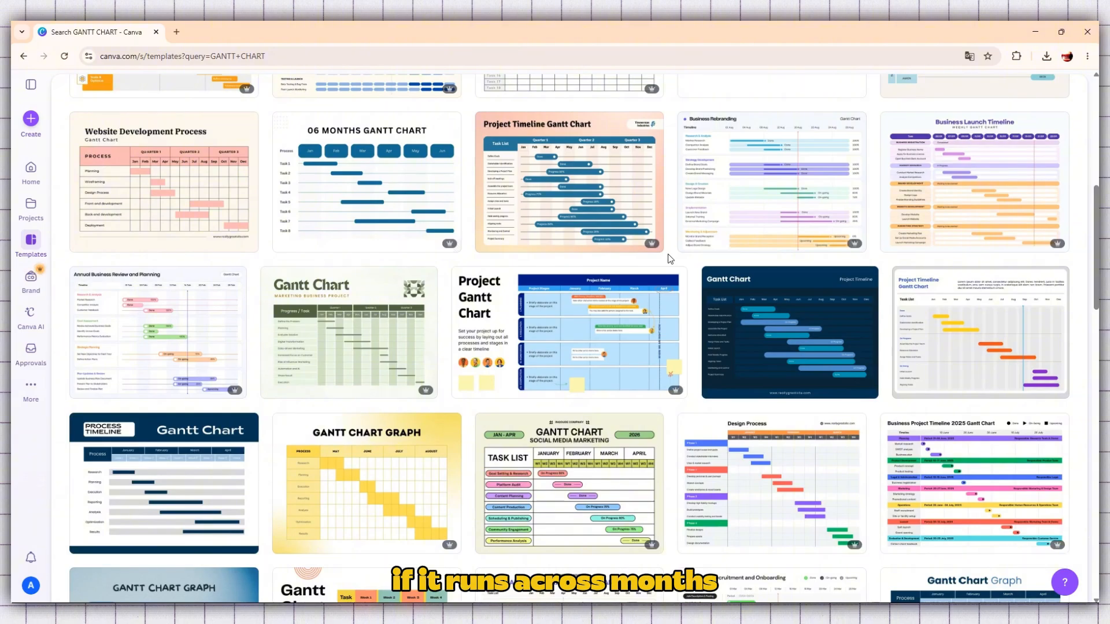
pyautogui.scroll(-3, 668, 254)
pyautogui.scroll(-2, 668, 255)
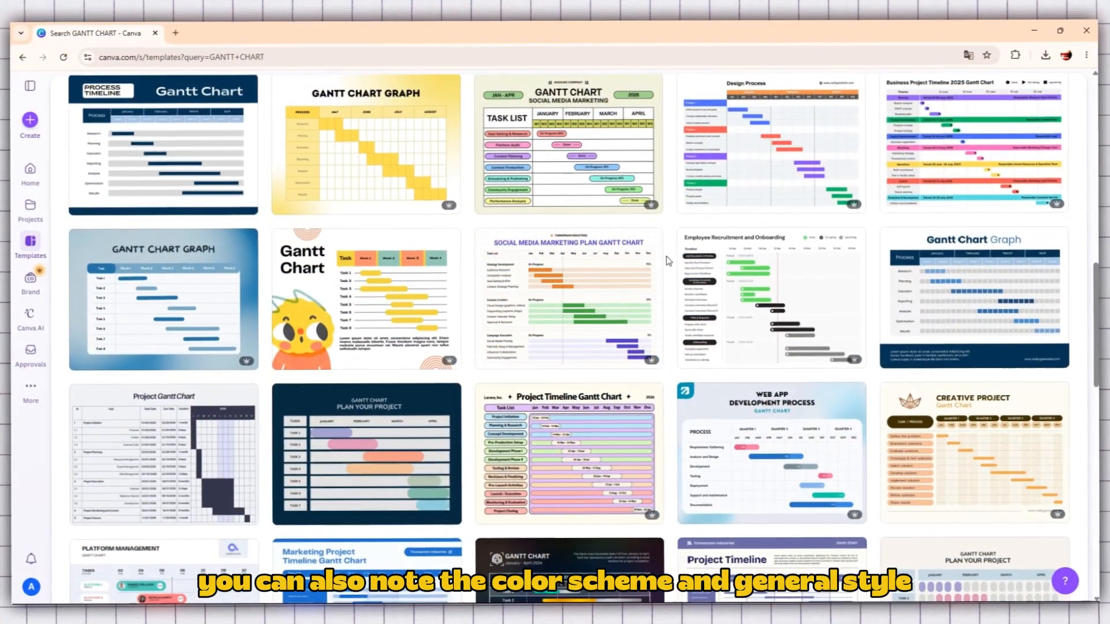
pyautogui.scroll(3, 668, 261)
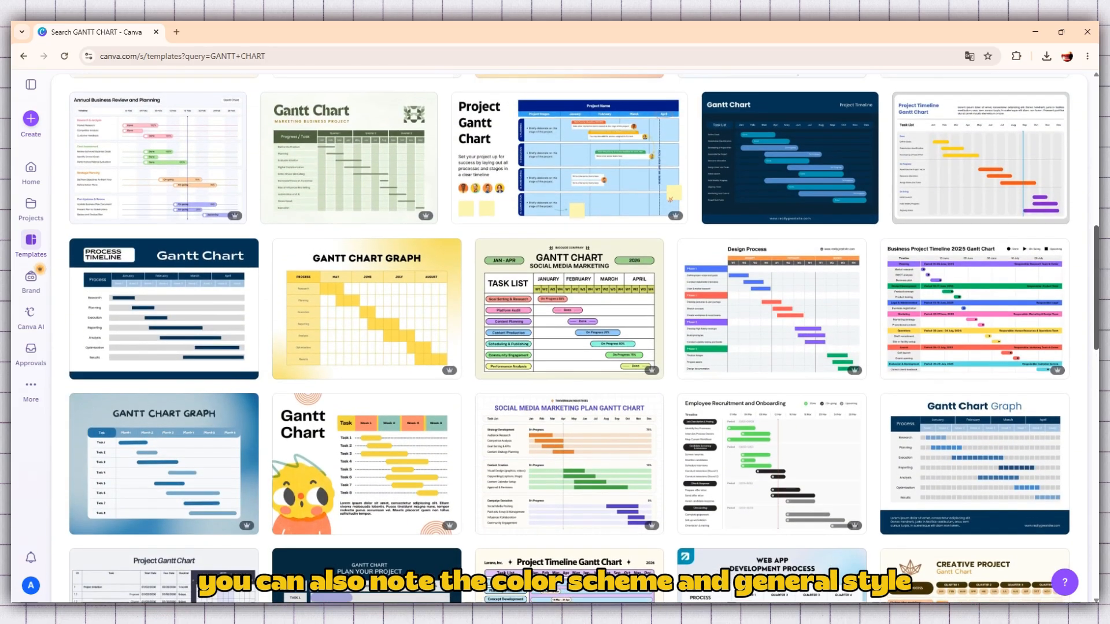
pyautogui.scroll(10, 569, 338)
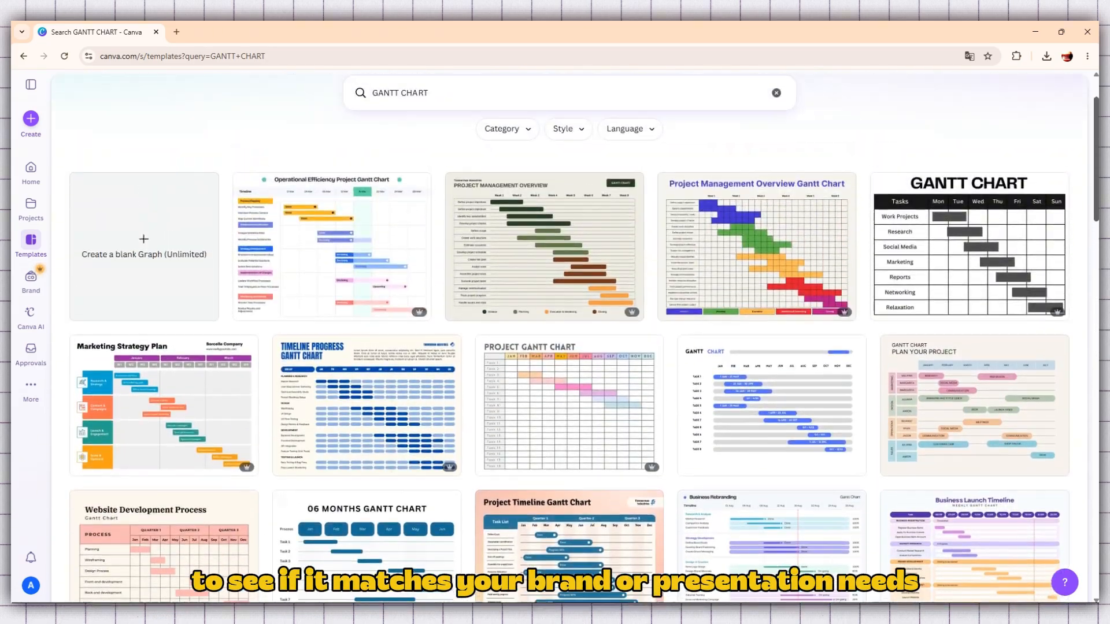
pyautogui.scroll(1, 925, 259)
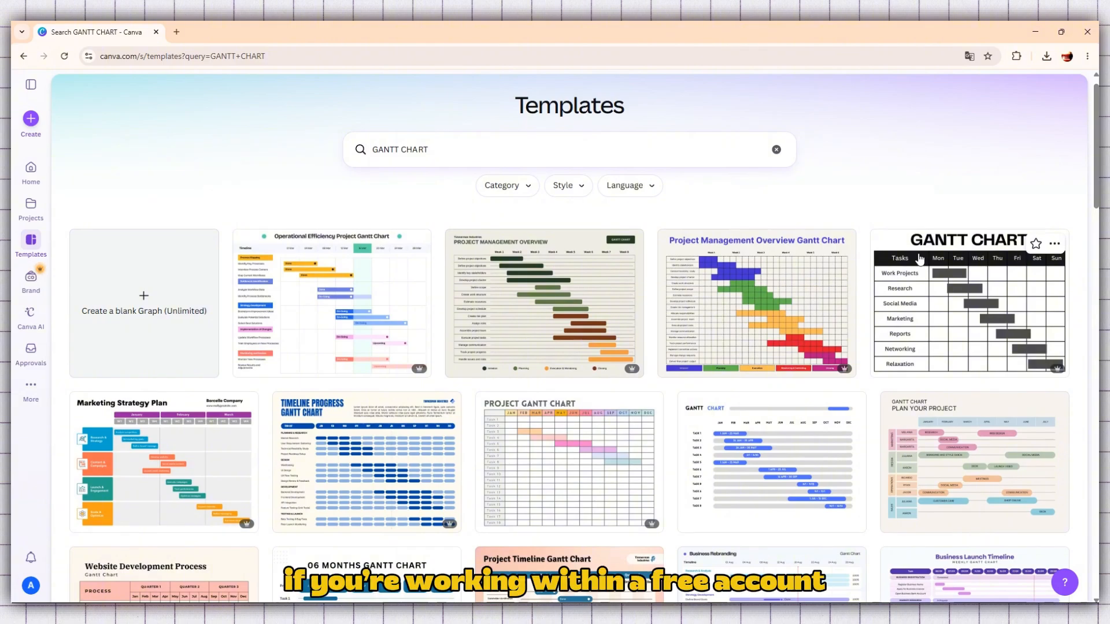
# Open the Pastel Aesthetic departments Professional Gantt Graph template for customizing in the editor.
pyautogui.scroll(-3, 920, 258)
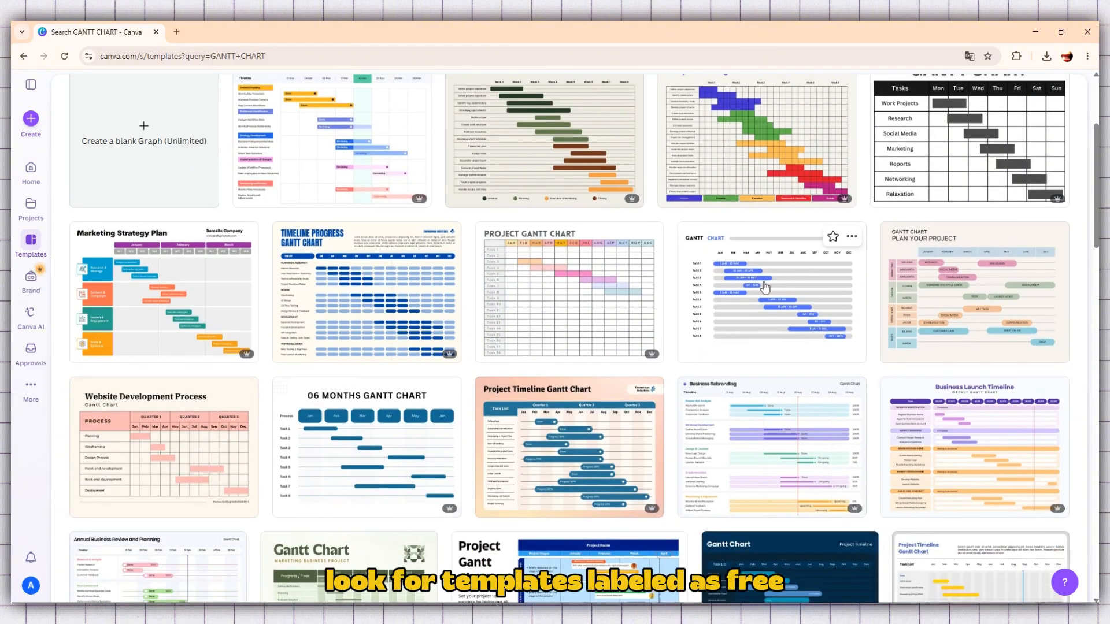
pyautogui.click(922, 280)
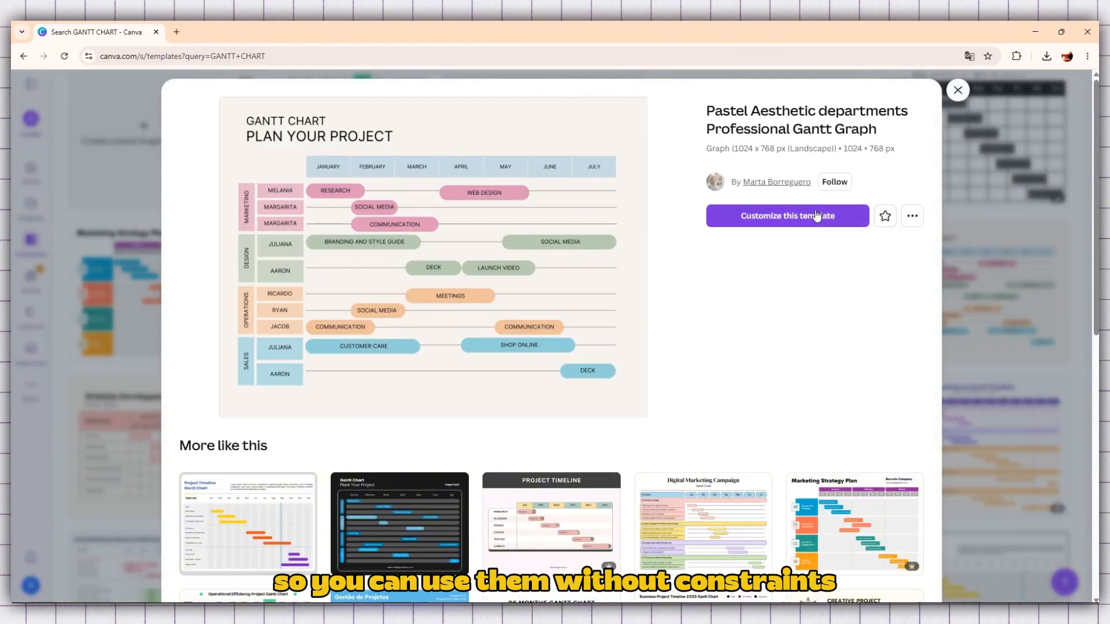
pyautogui.click(817, 215)
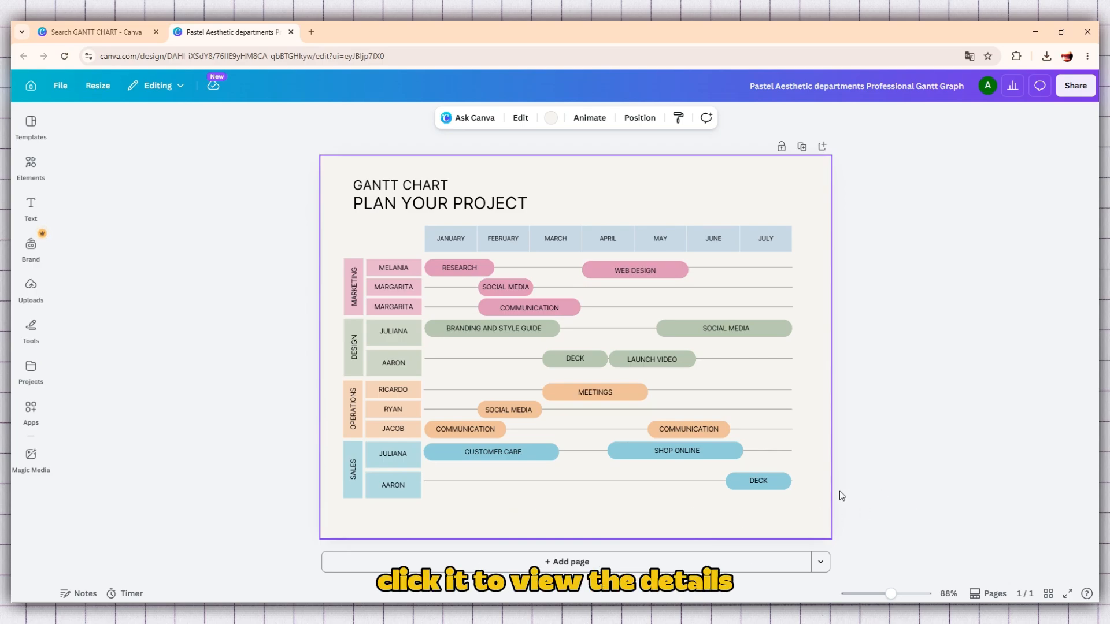
# Revisit the template's preview page in the search results, return to the opened design and clear the selection.
pyautogui.click(116, 31)
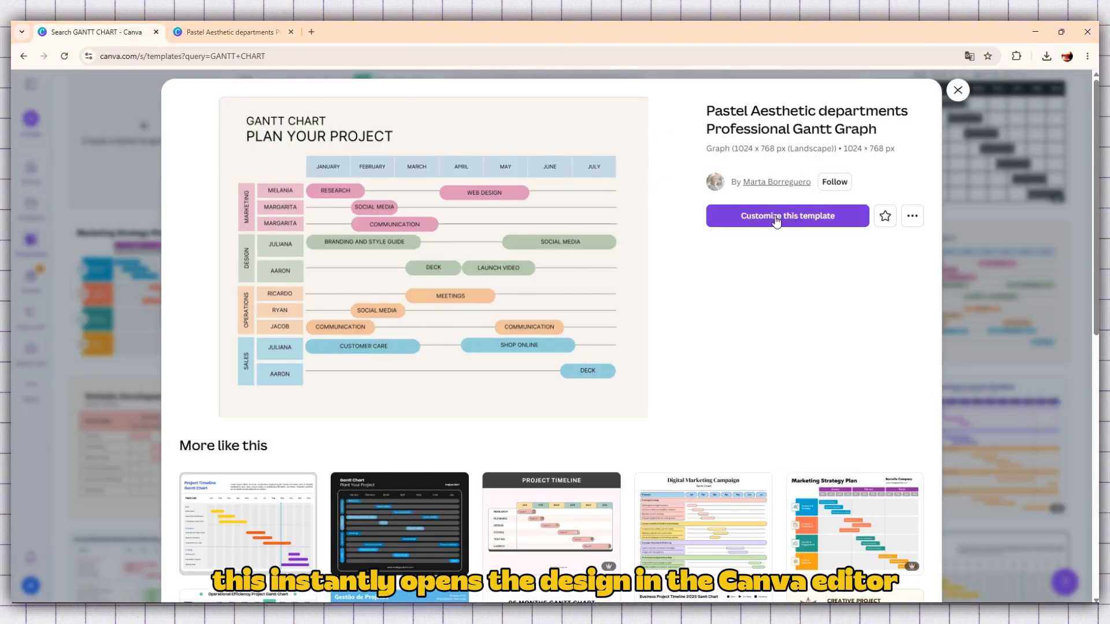
pyautogui.click(228, 32)
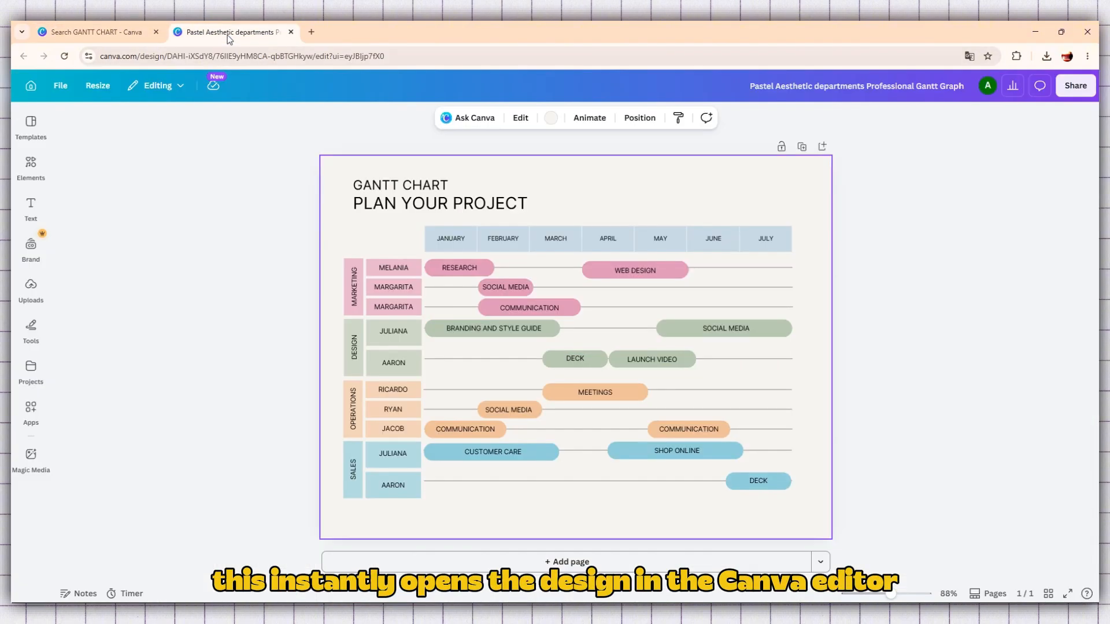
pyautogui.click(921, 255)
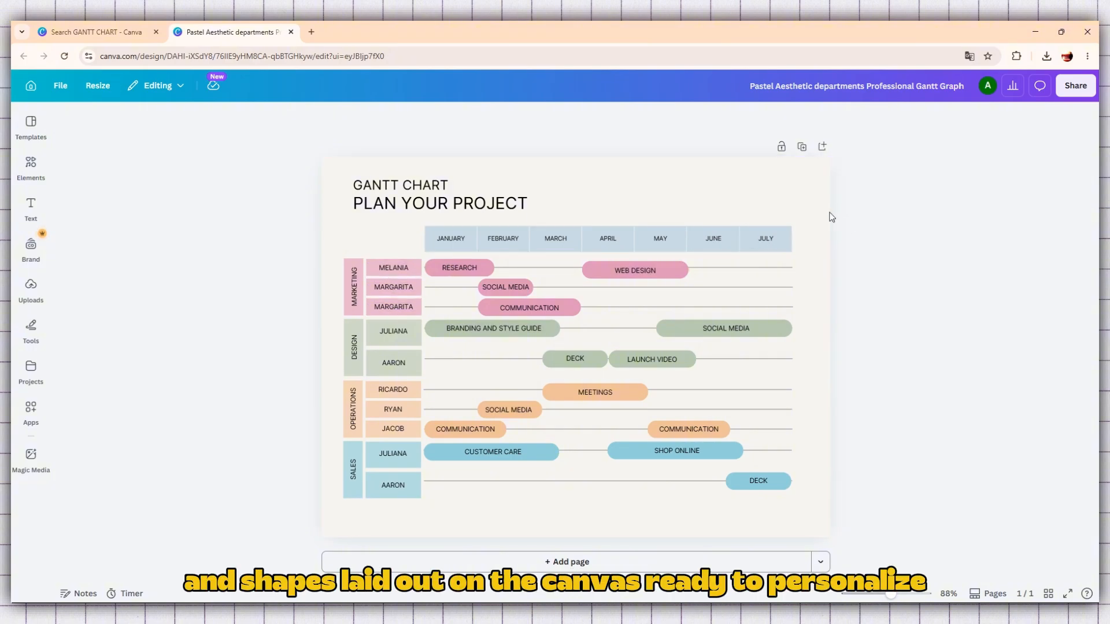
# Try font size 10 on the month header row, set it back to 9 and deselect the row.
pyautogui.moveTo(808, 213); pyautogui.dragTo(424, 251)
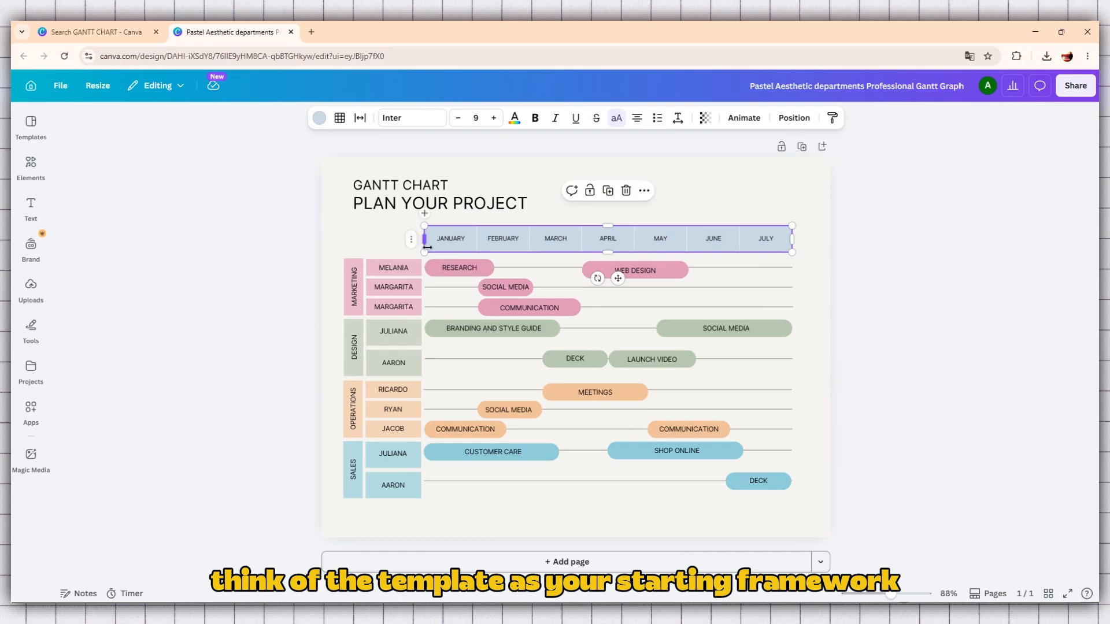
pyautogui.click(493, 118)
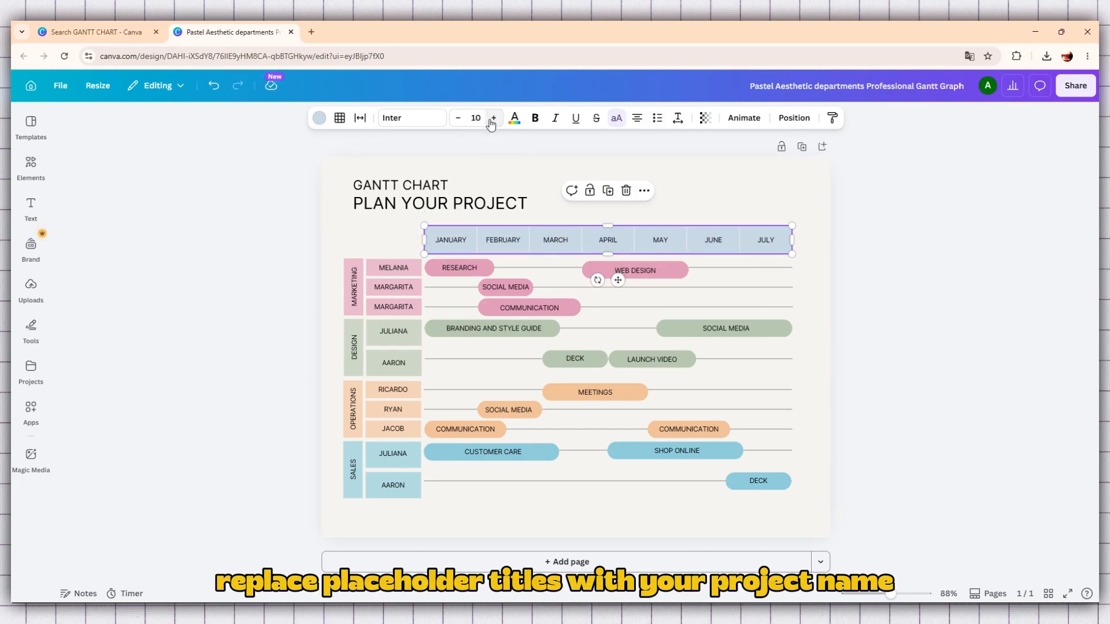
pyautogui.click(458, 118)
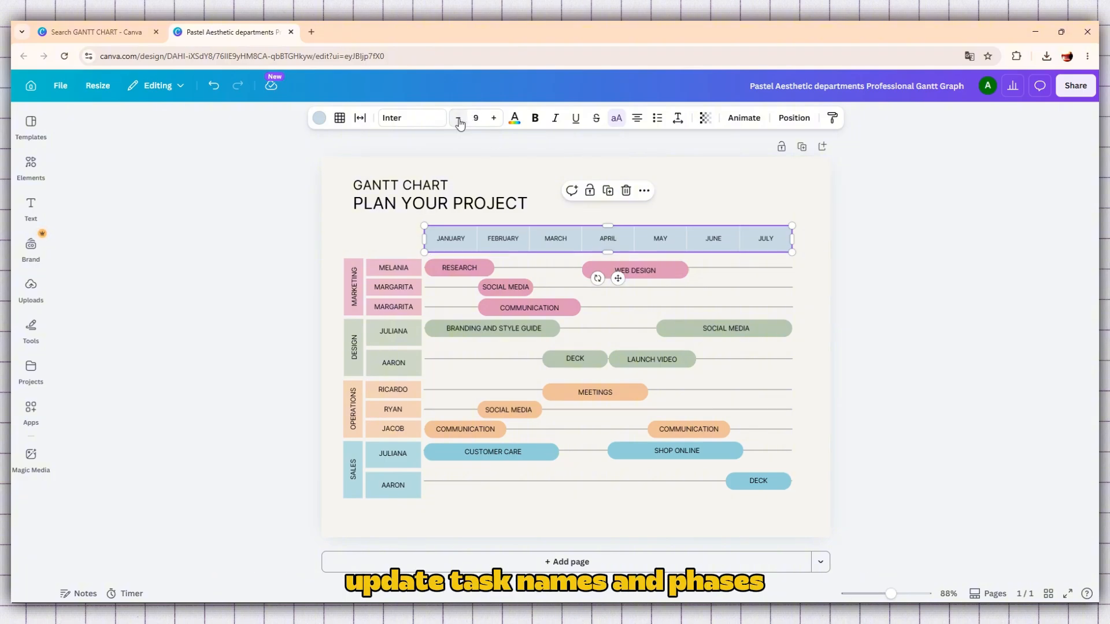
pyautogui.click(755, 218)
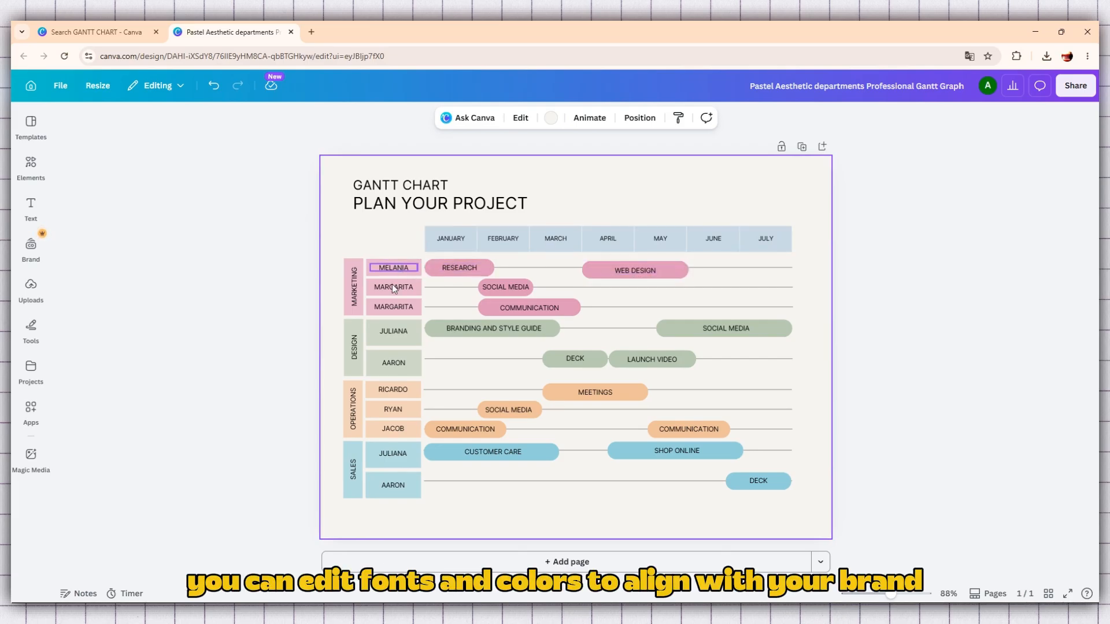
# Replace the first team member's name in the Design section with a different first name.
pyautogui.doubleClick(394, 335)
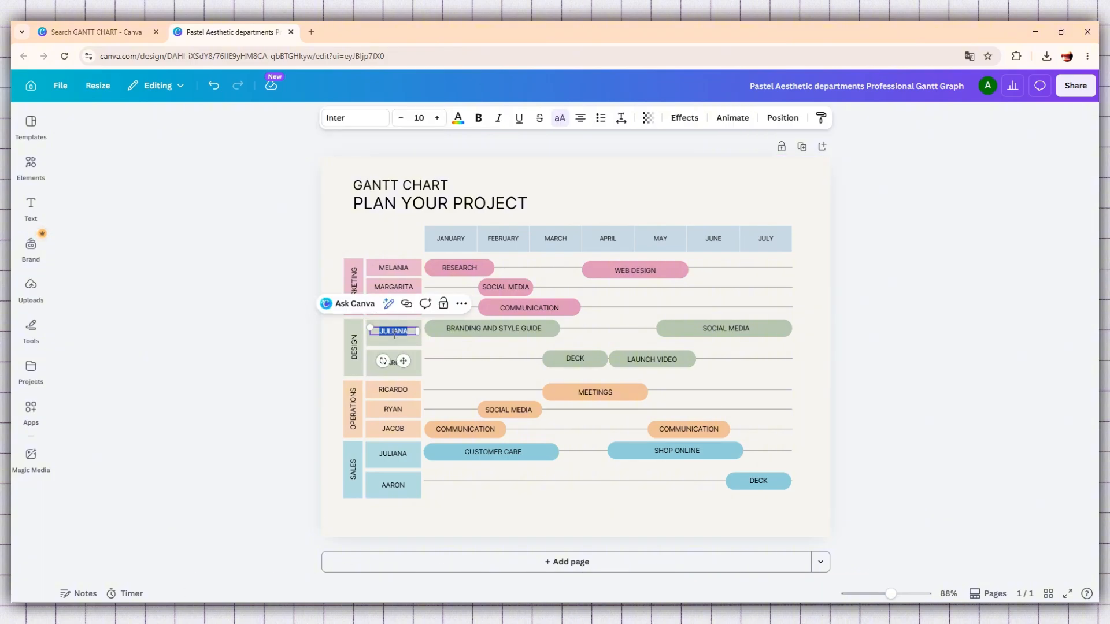
pyautogui.write('A')
pyautogui.write('S')
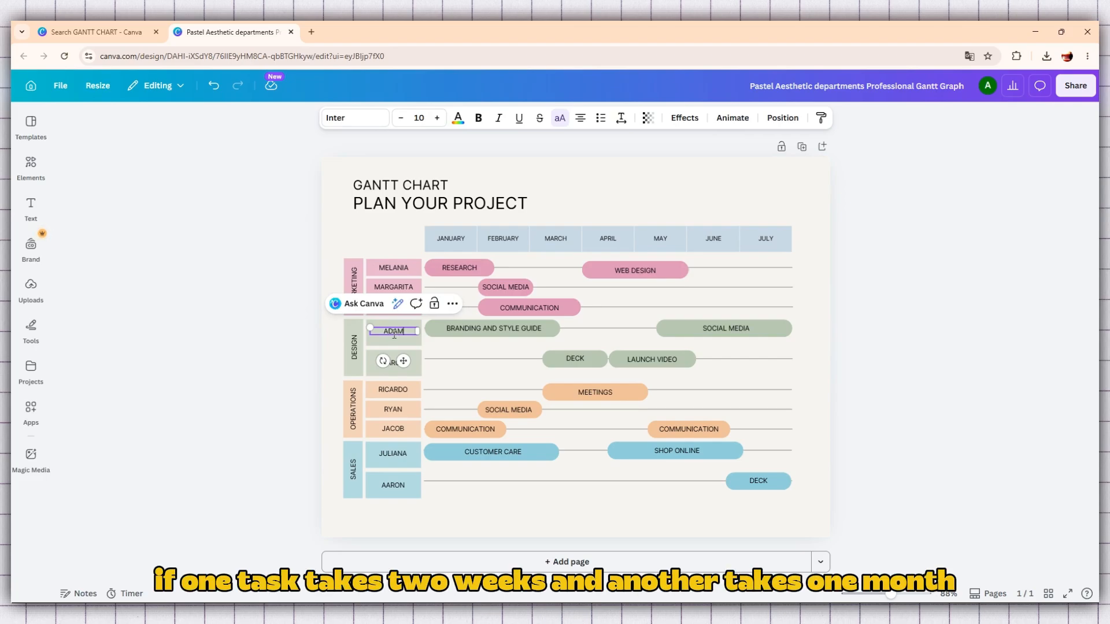
pyautogui.click(282, 358)
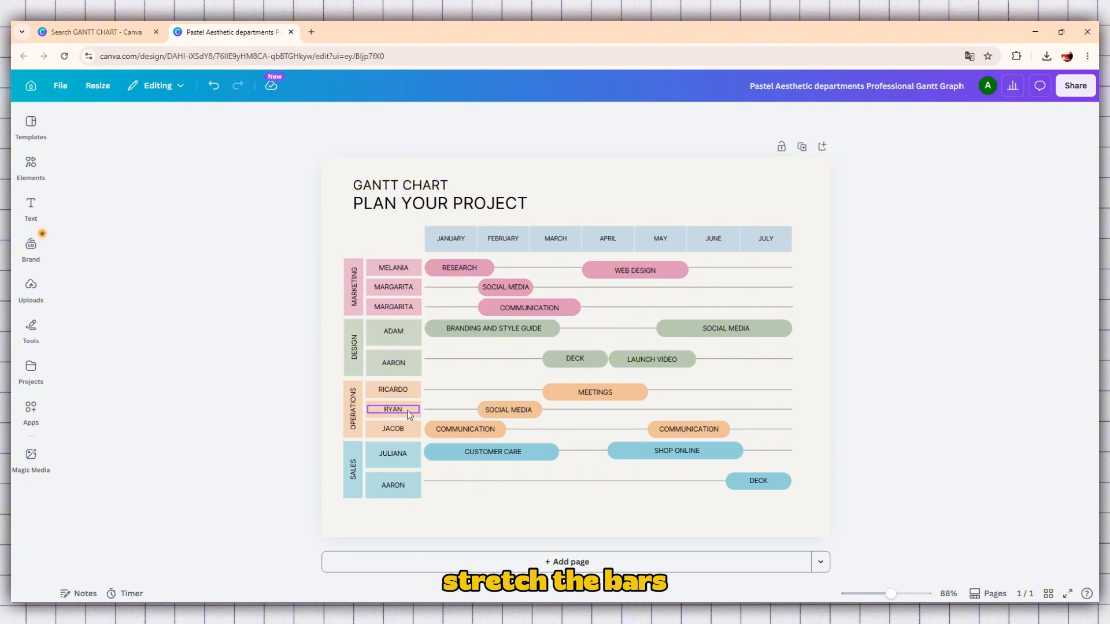
# Replace the second team member's name in the Marketing section with a different first name.
pyautogui.click(397, 454)
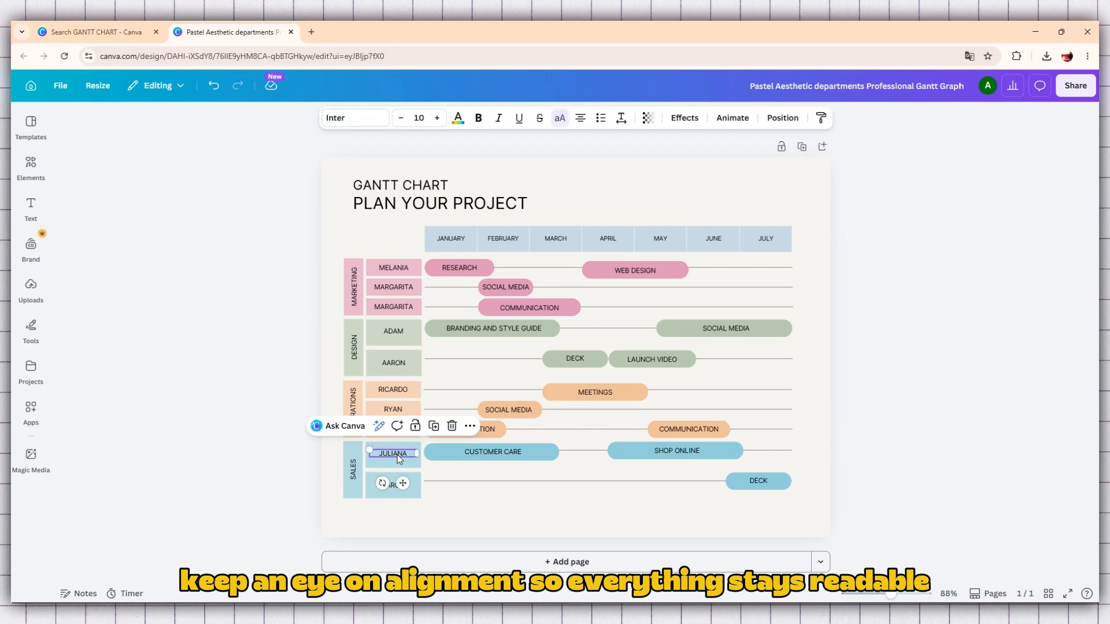
pyautogui.doubleClick(406, 287)
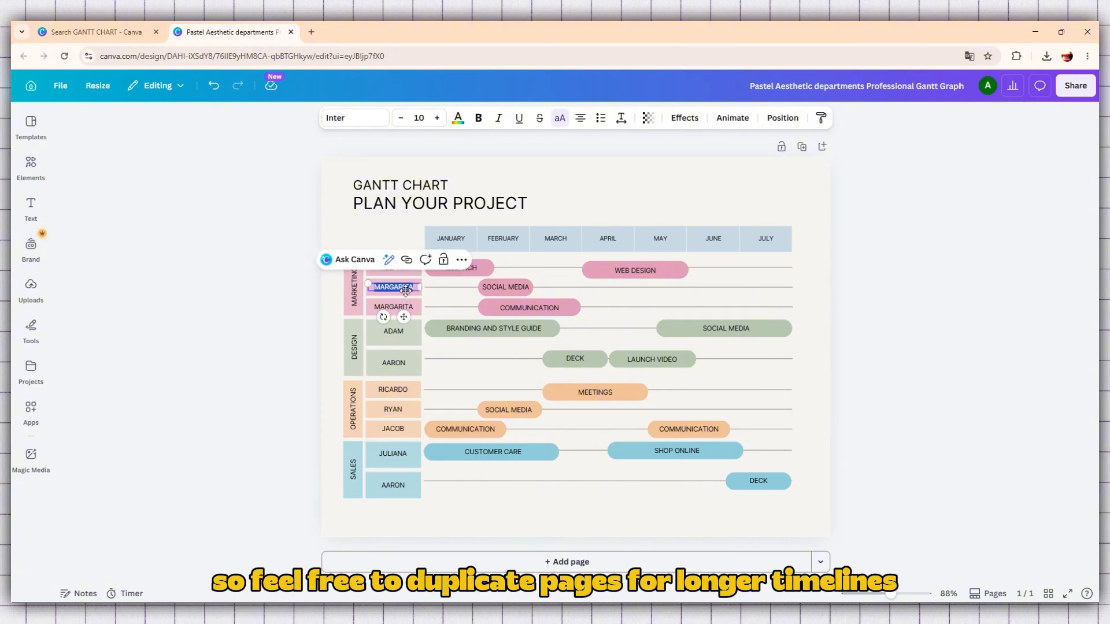
pyautogui.write('JAN')
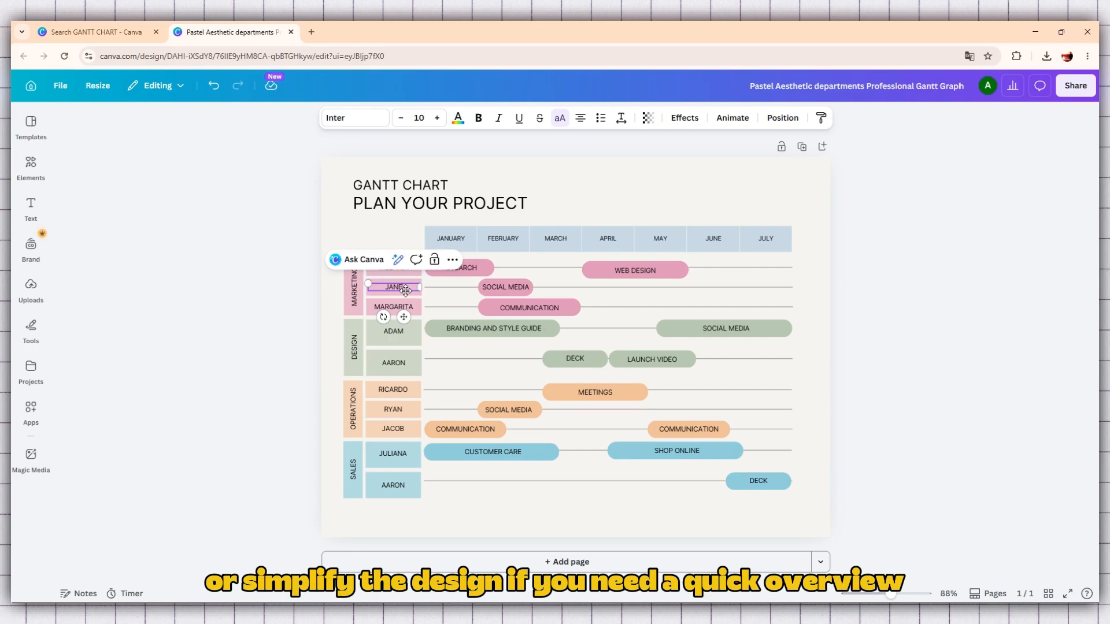
pyautogui.write('E')
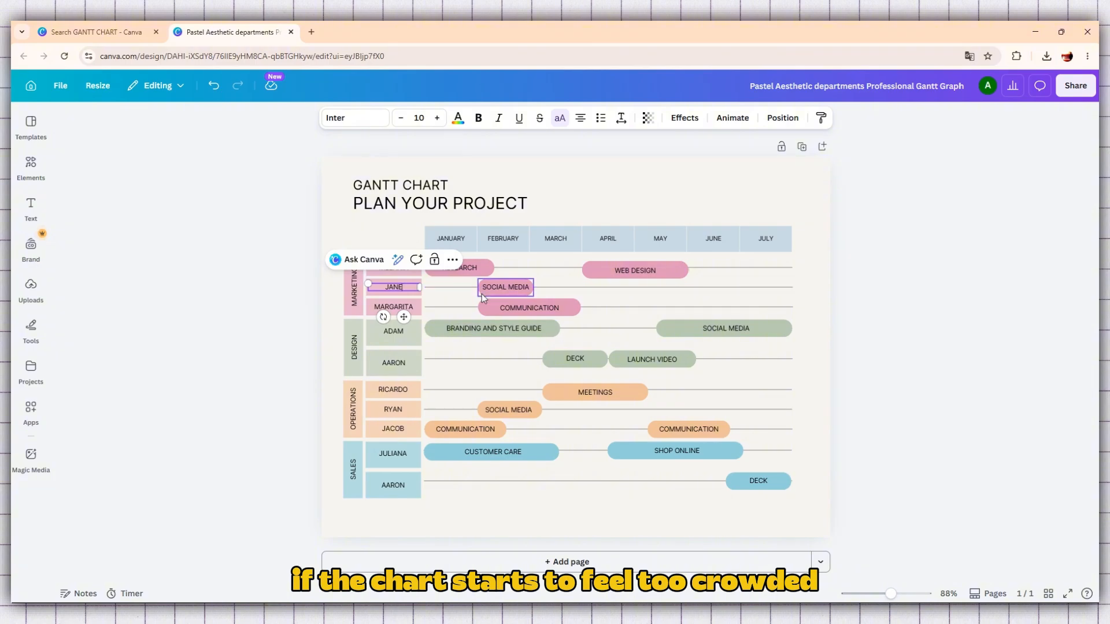
pyautogui.write('E')
pyautogui.click(931, 363)
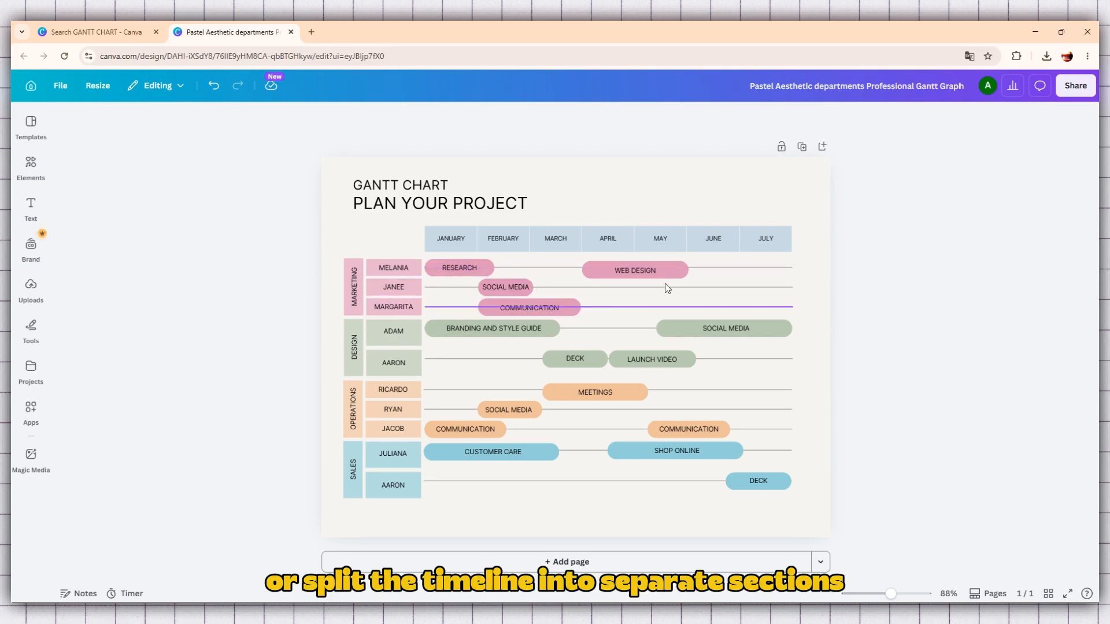
# Try a light purple and a white fill on the Web Design bar in the Marketing section.
pyautogui.click(678, 268)
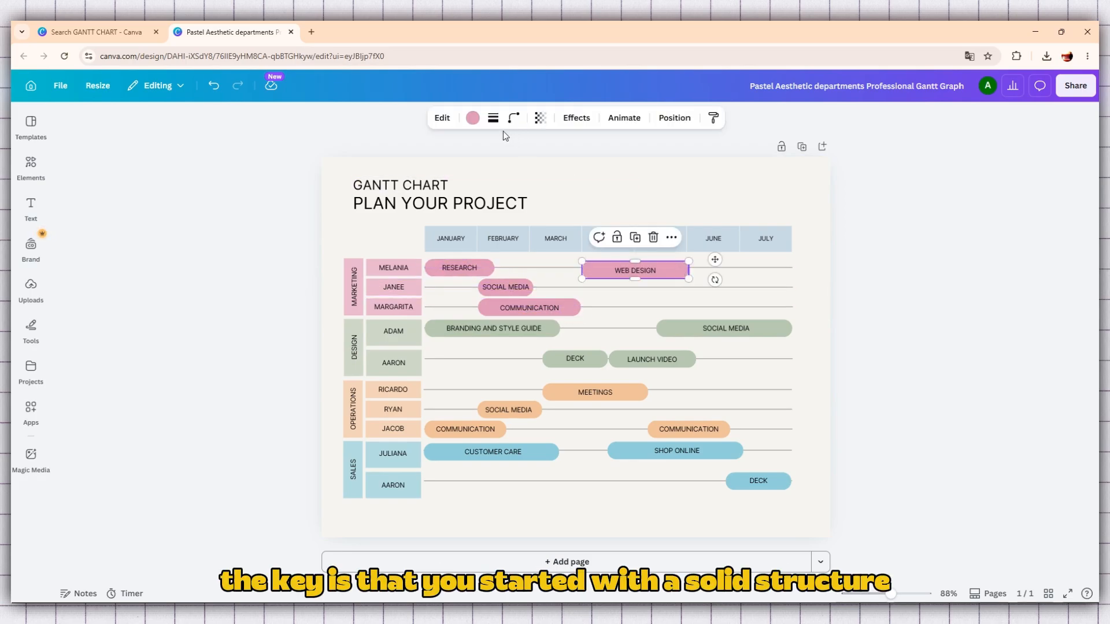
pyautogui.click(472, 119)
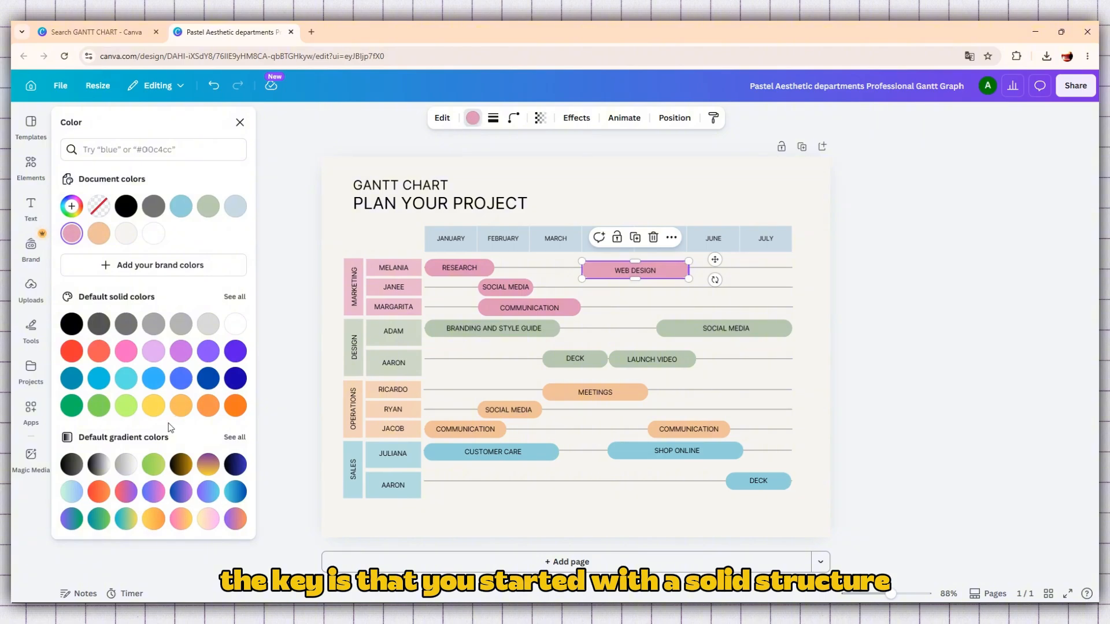
pyautogui.click(182, 352)
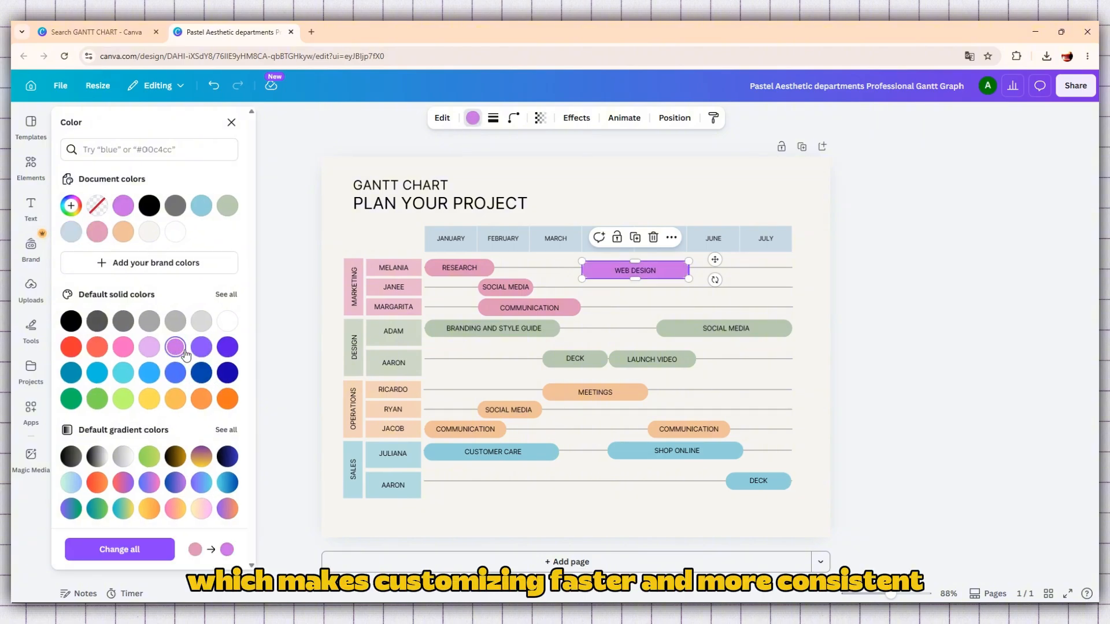
pyautogui.click(228, 322)
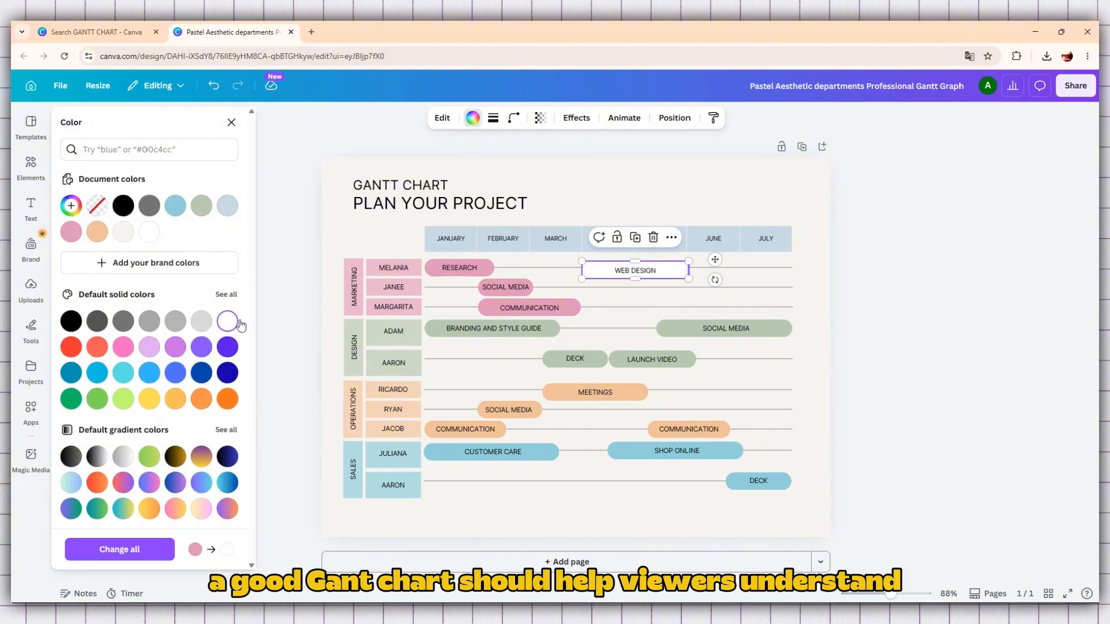
pyautogui.click(873, 311)
pyautogui.click(897, 285)
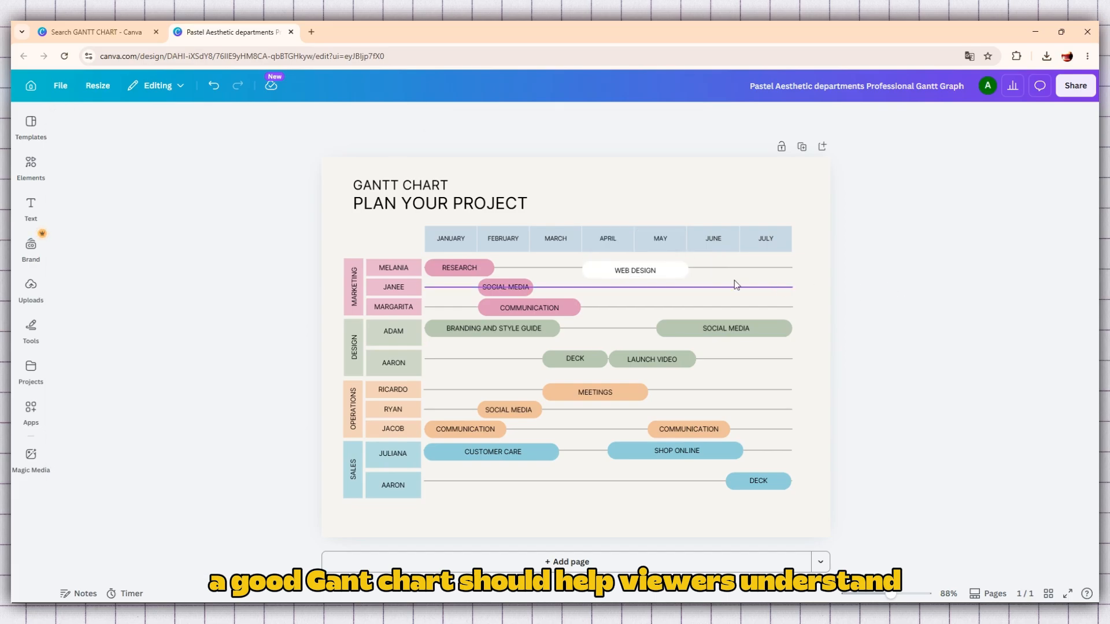
# Set the Web Design bar's fill back to the pink document color.
pyautogui.click(674, 277)
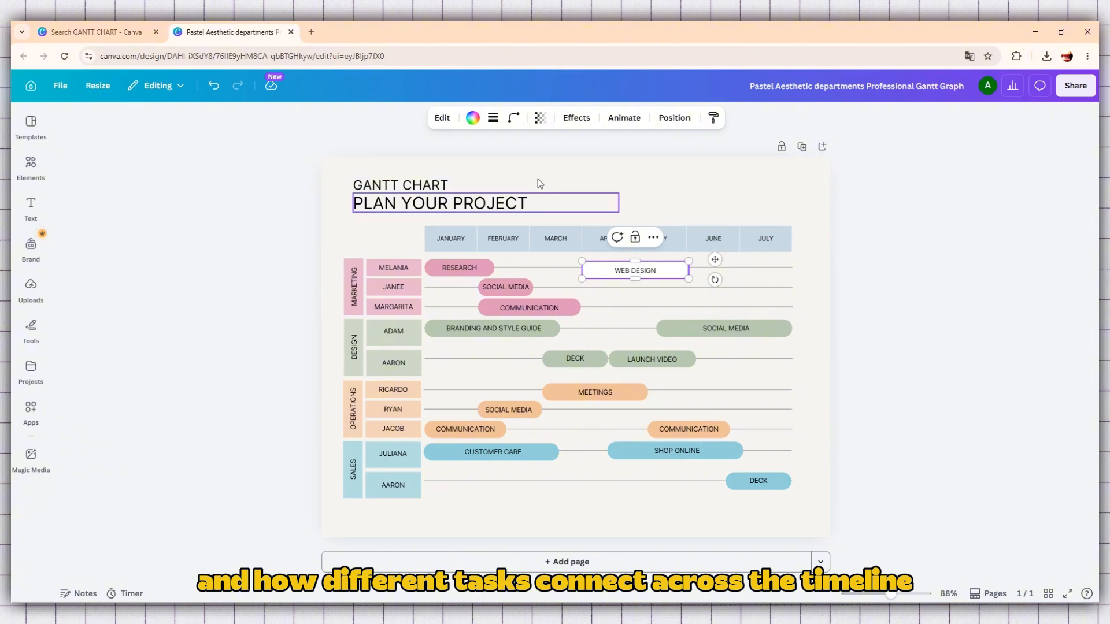
pyautogui.click(472, 119)
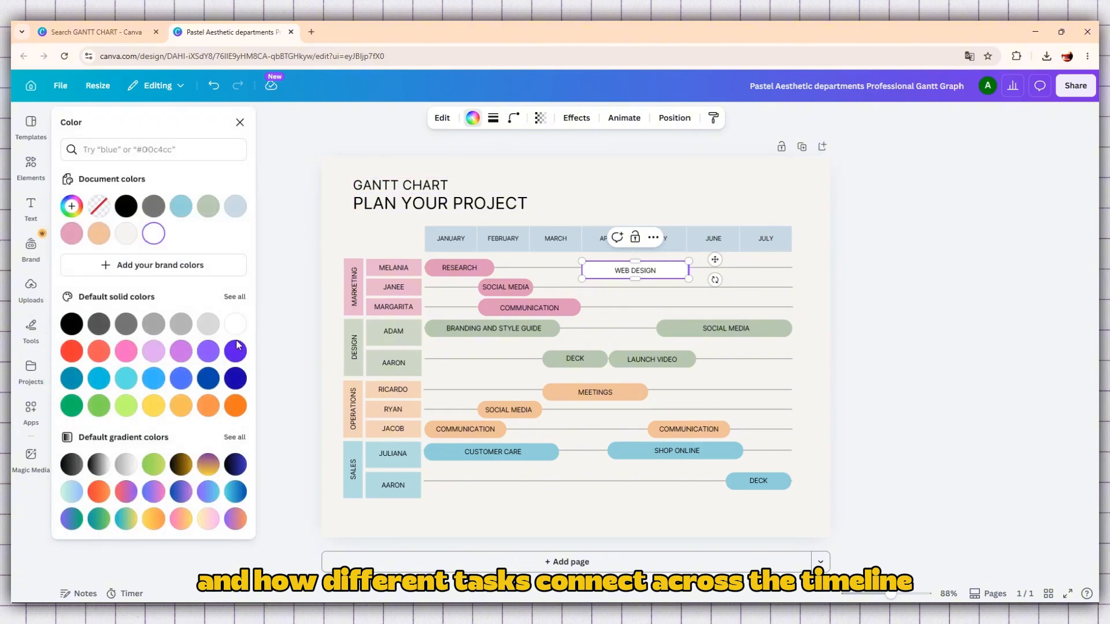
pyautogui.click(71, 233)
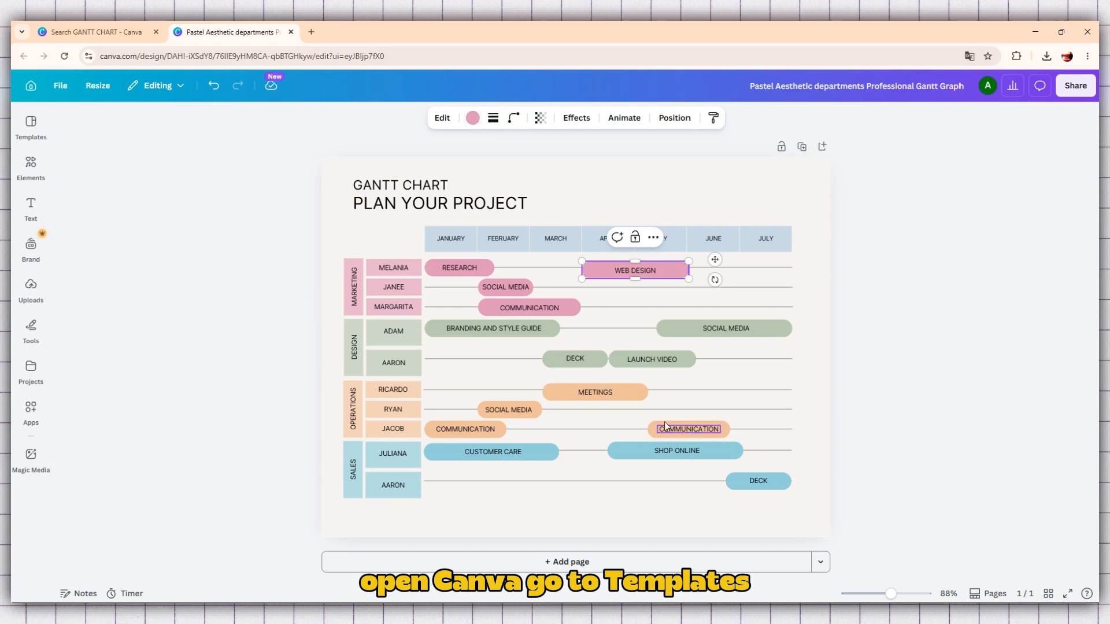
# Replace the Deck label on the green task bar in the Design section with "TEST".
pyautogui.doubleClick(578, 359)
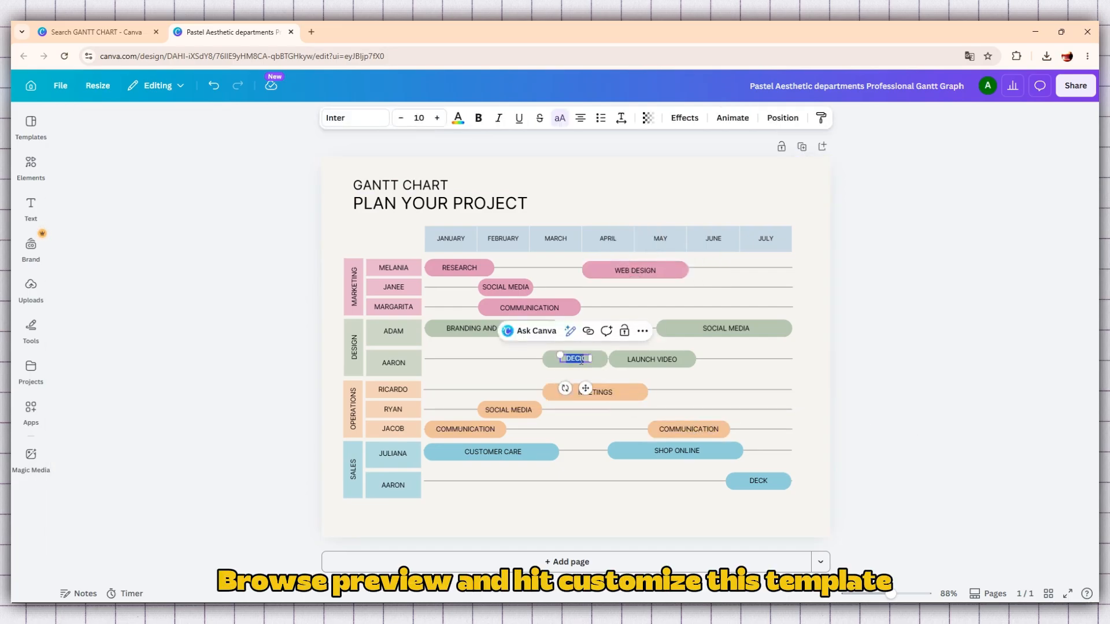
pyautogui.write('TEST')
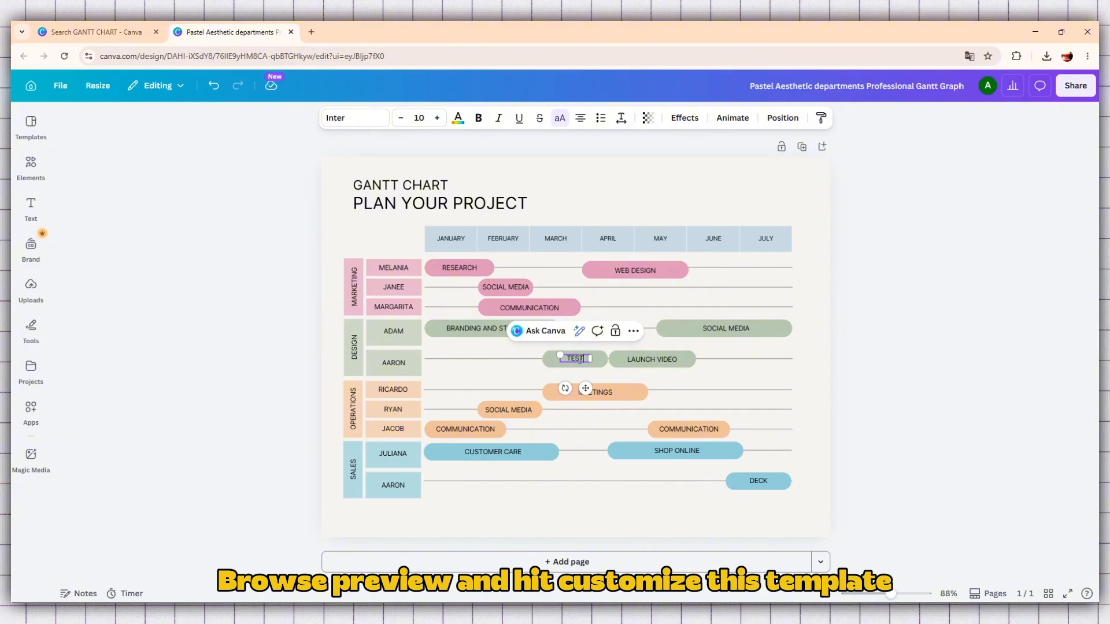
# Replace the "PLAN YOUR PROJECT" title line under the Gantt Chart heading with "TUTORLY".
pyautogui.click(995, 416)
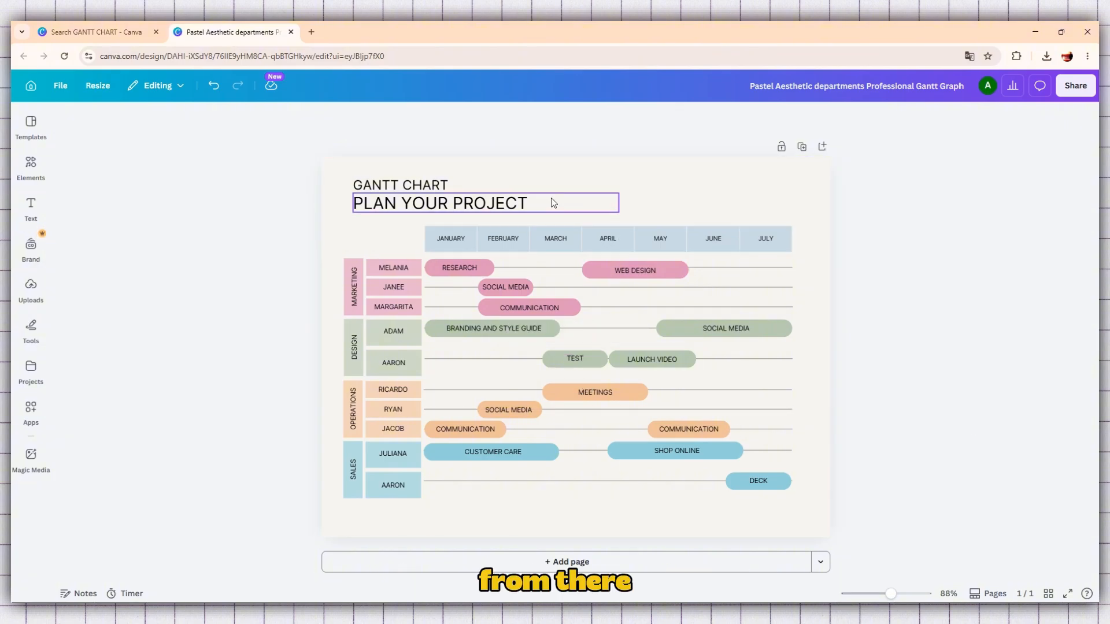
pyautogui.doubleClick(428, 203)
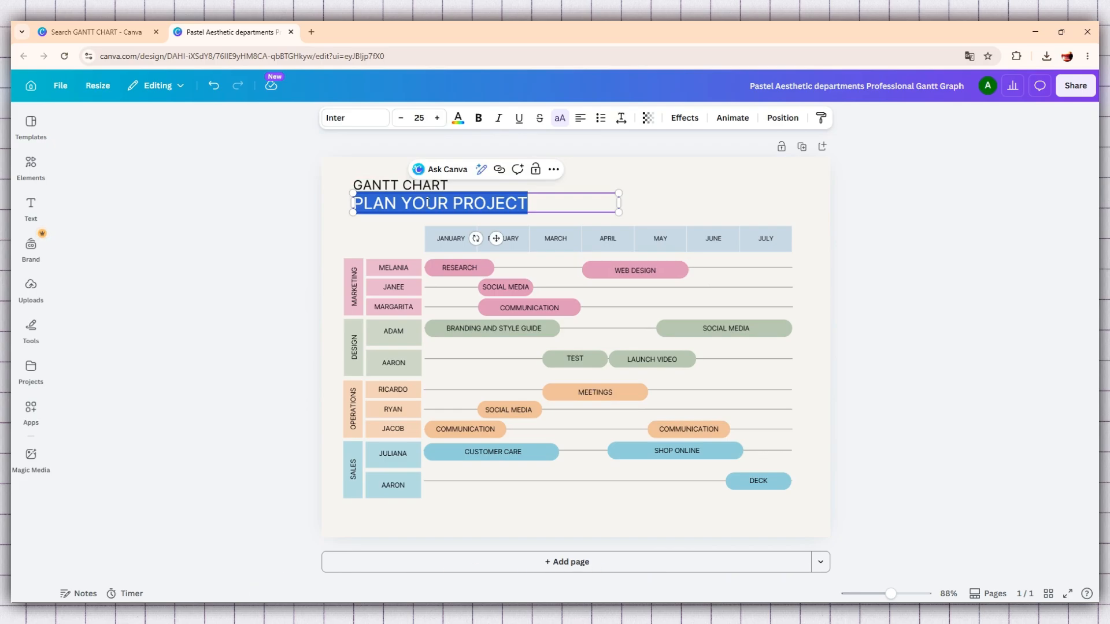
pyautogui.write('TU')
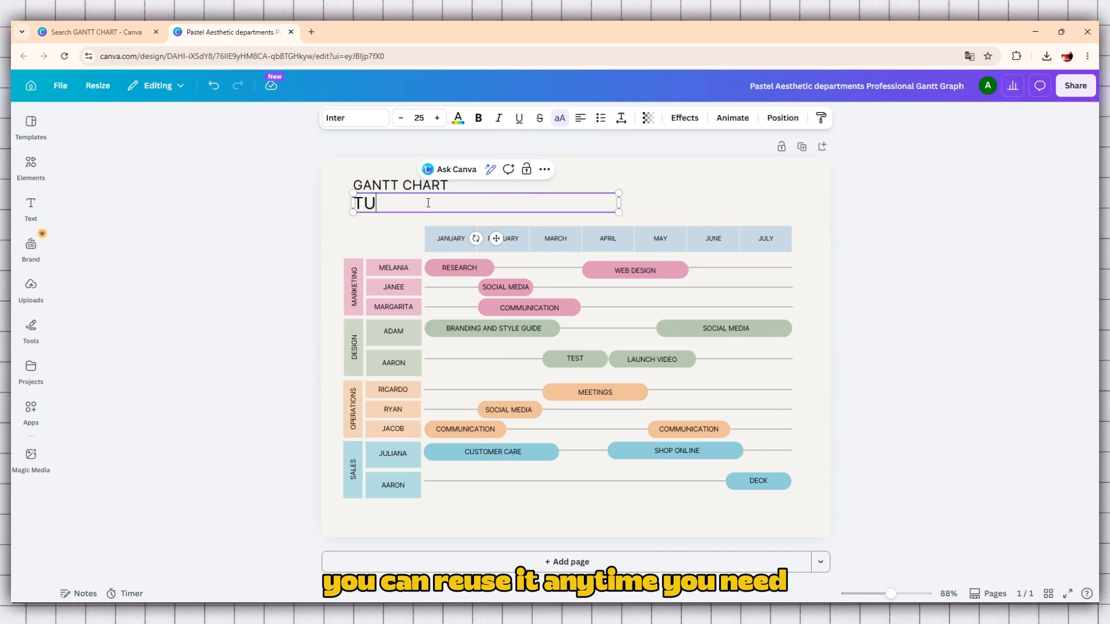
pyautogui.write('TORLY')
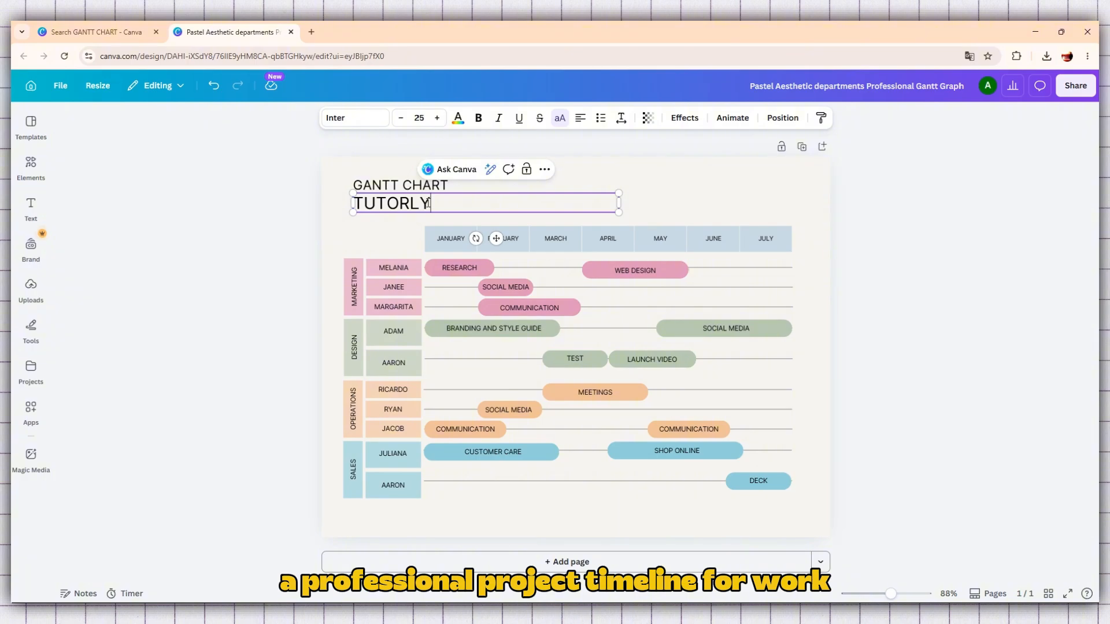
pyautogui.click(244, 262)
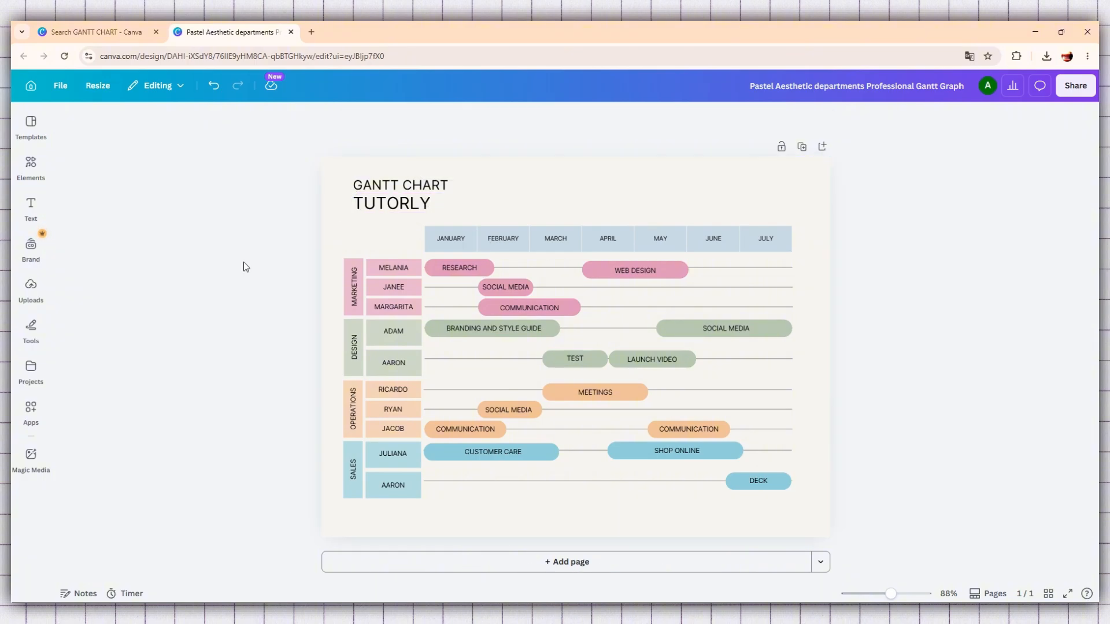
pyautogui.moveTo(409, 202)
pyautogui.mouseDown()
pyautogui.moveTo(424, 202)
pyautogui.moveTo(408, 202)
pyautogui.mouseUp()
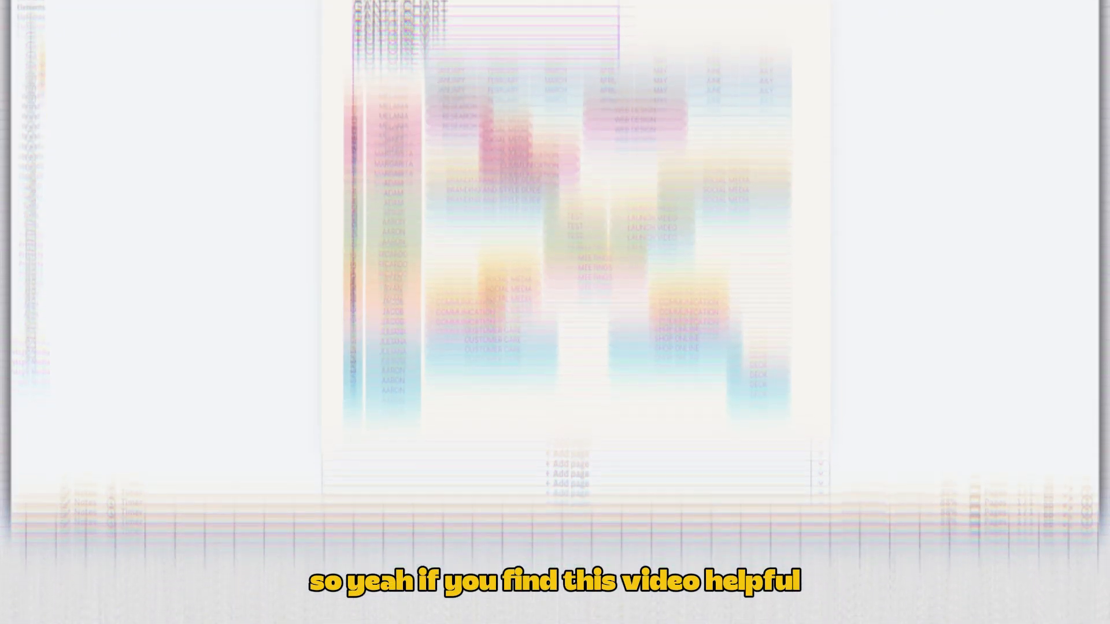